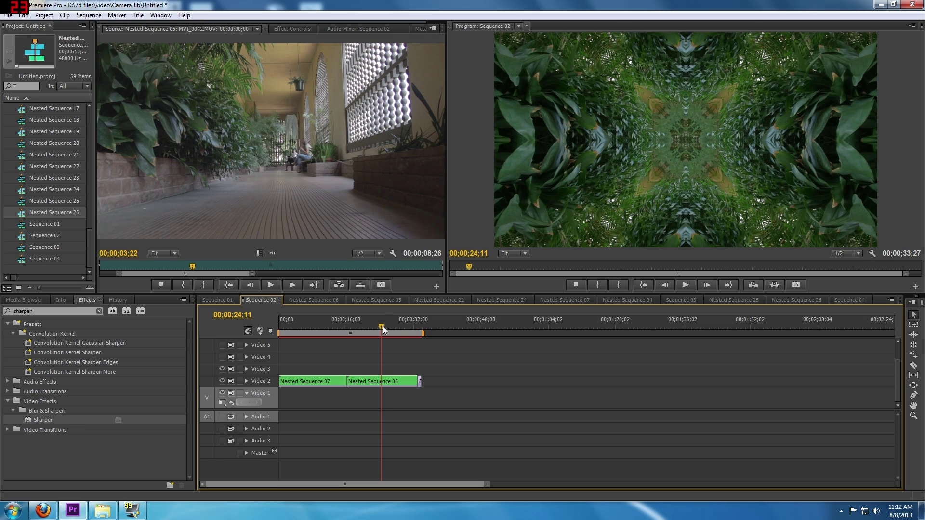
Review the kaleidoscope and the source dolly shot, then park the playhead after the nested clips
left_click_drag(382, 326, 406, 329)
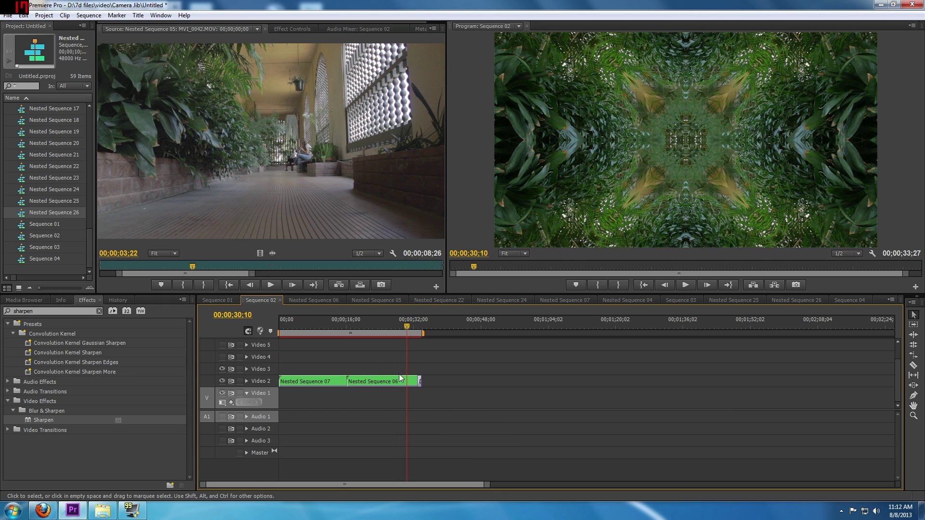
left_click(383, 379)
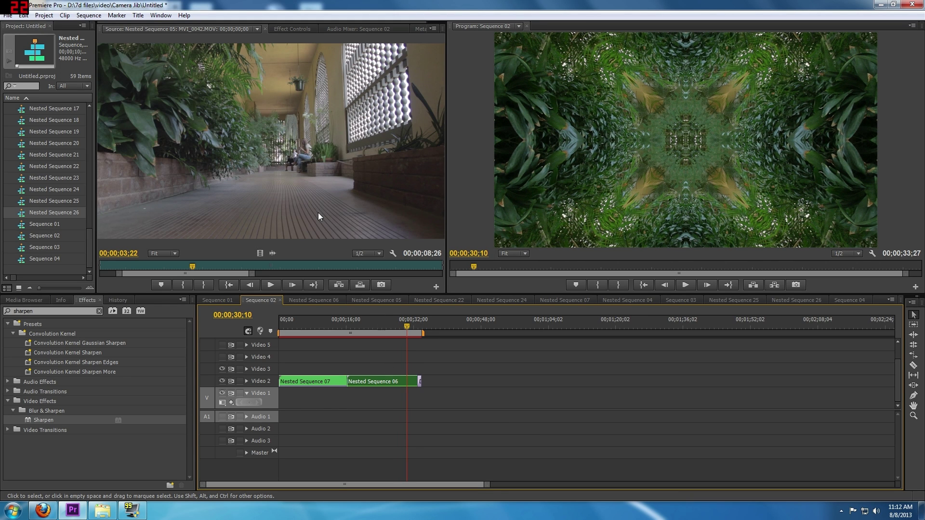
left_click(212, 170)
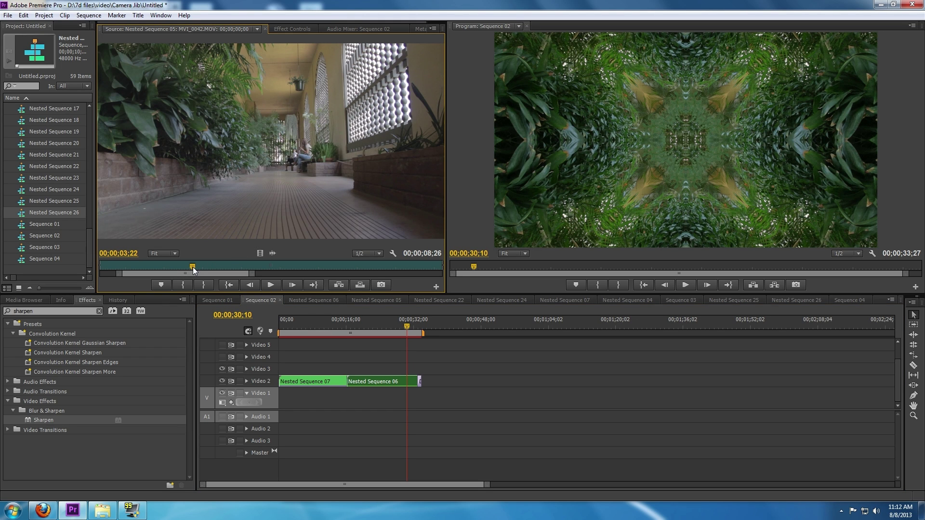
left_click_drag(166, 265, 240, 275)
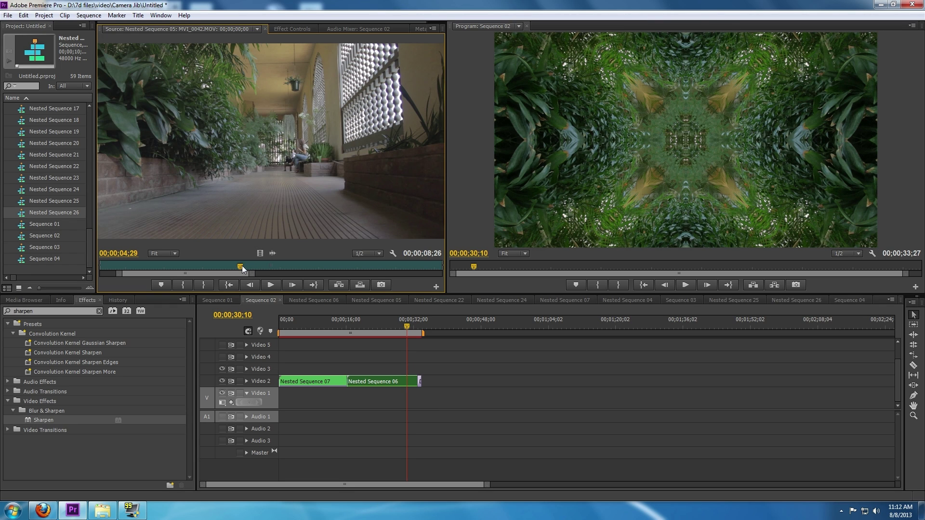
left_click_drag(240, 266, 127, 268)
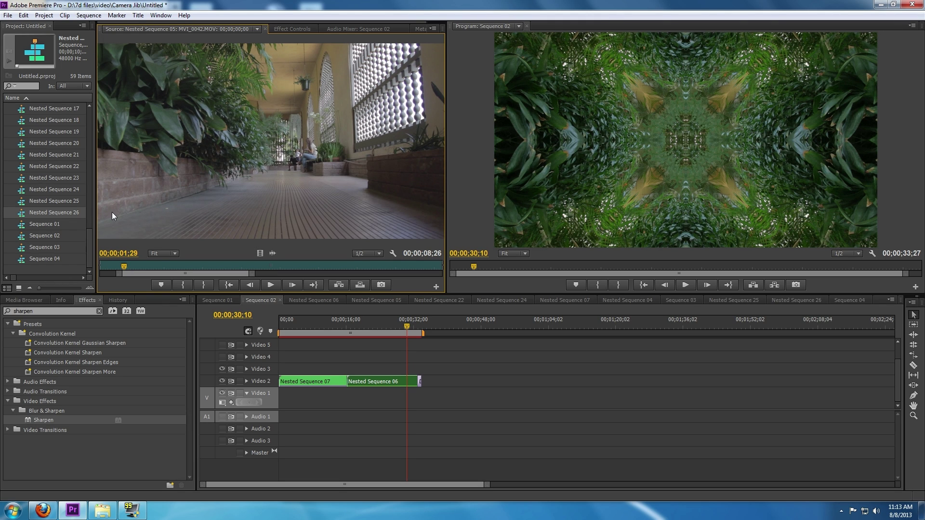
left_click_drag(125, 267, 200, 261)
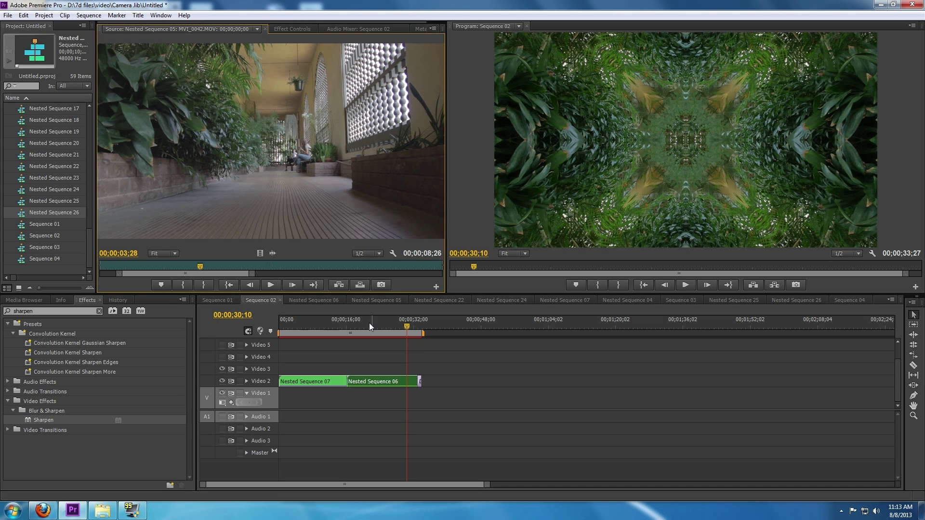
left_click_drag(369, 323, 413, 326)
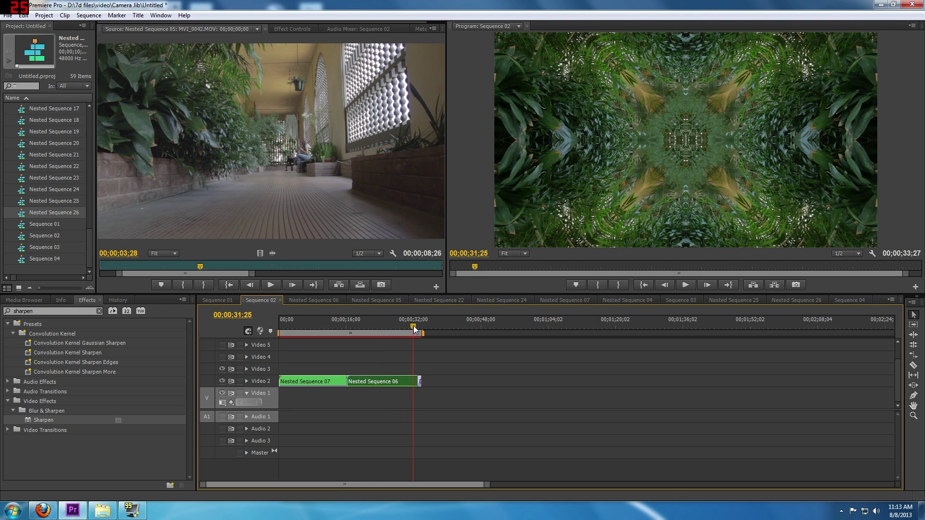
left_click(435, 361)
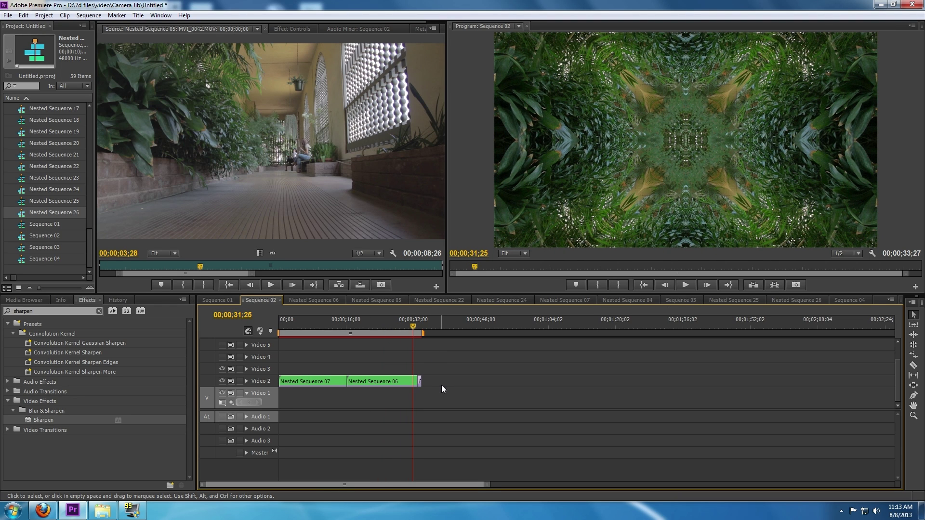
left_click_drag(422, 322, 429, 323)
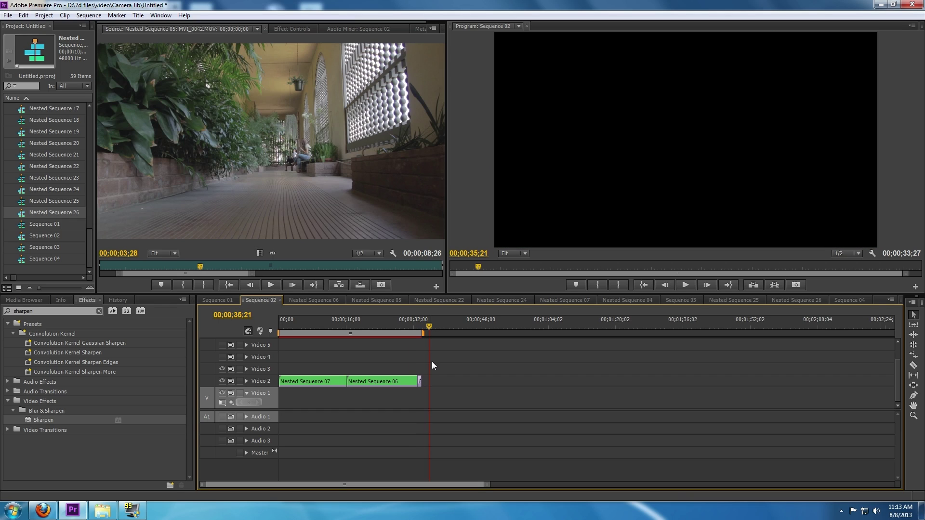
Place MVI_0018.MOV on Video 2 and Audio 2 after the nested clips in Sequence 02
left_click_drag(92, 227, 93, 106)
left_click(17, 156)
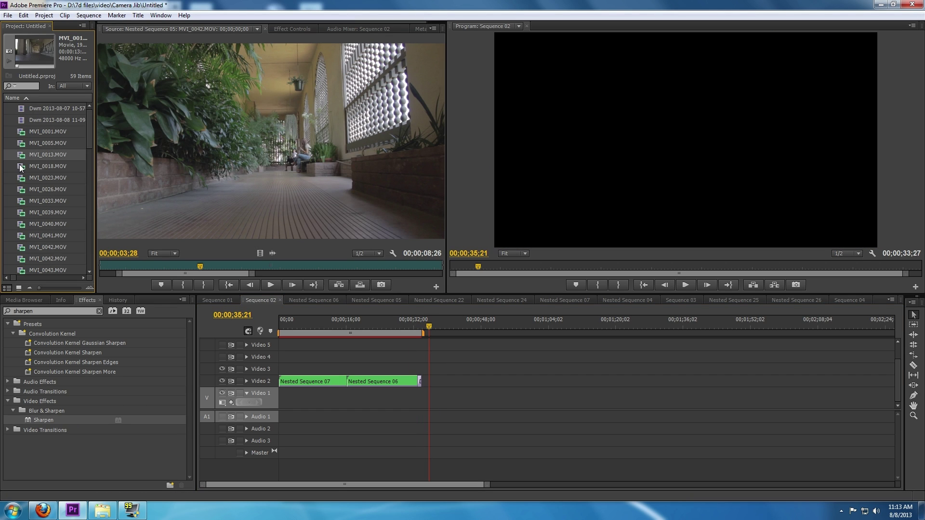
left_click(21, 168)
left_click_drag(22, 170, 107, 234)
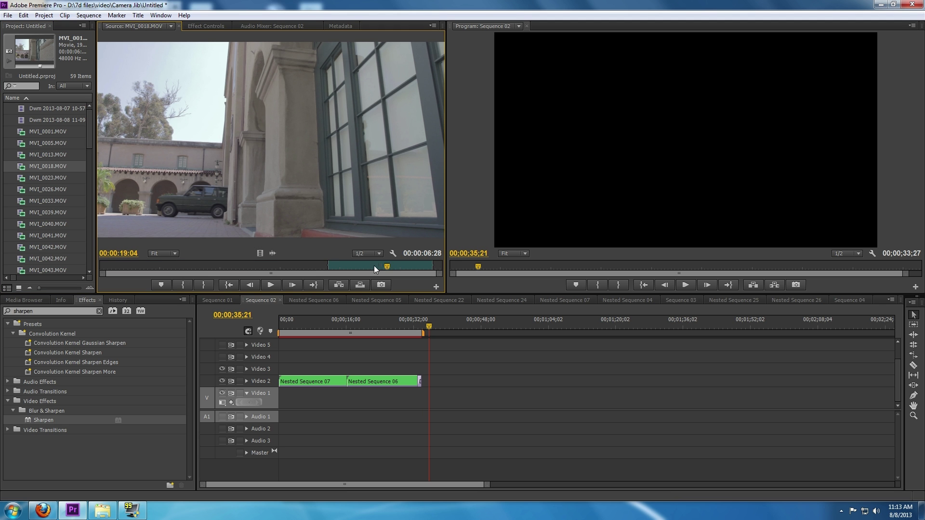
left_click_drag(373, 265, 410, 265)
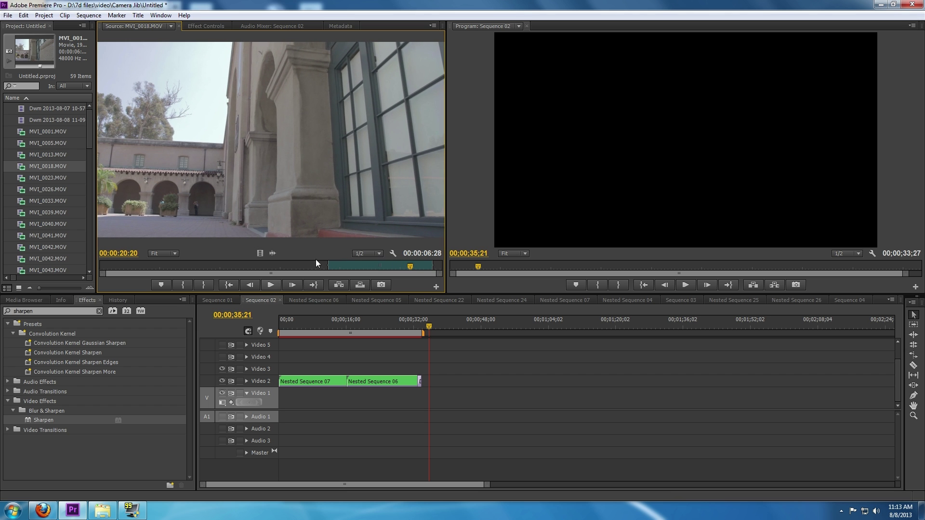
left_click_drag(270, 145, 446, 381)
left_click(455, 326)
left_click(457, 327)
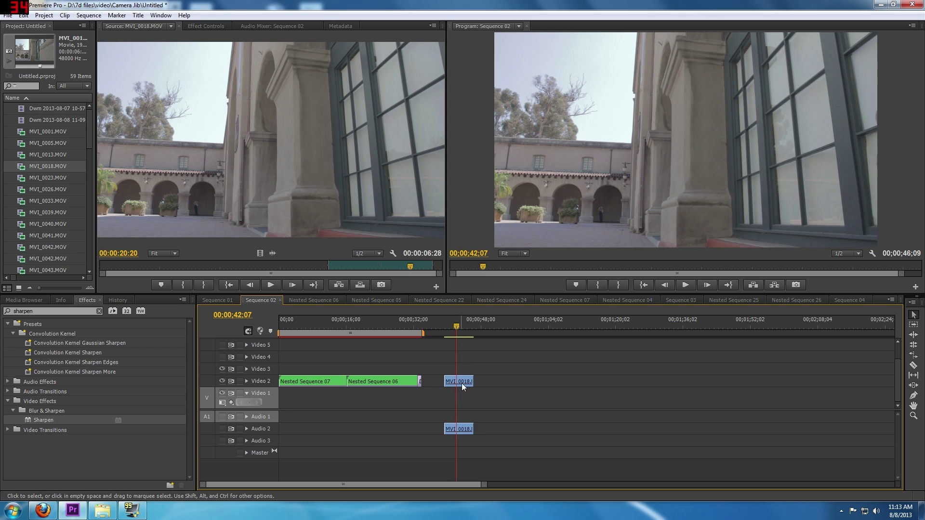
left_click(461, 381)
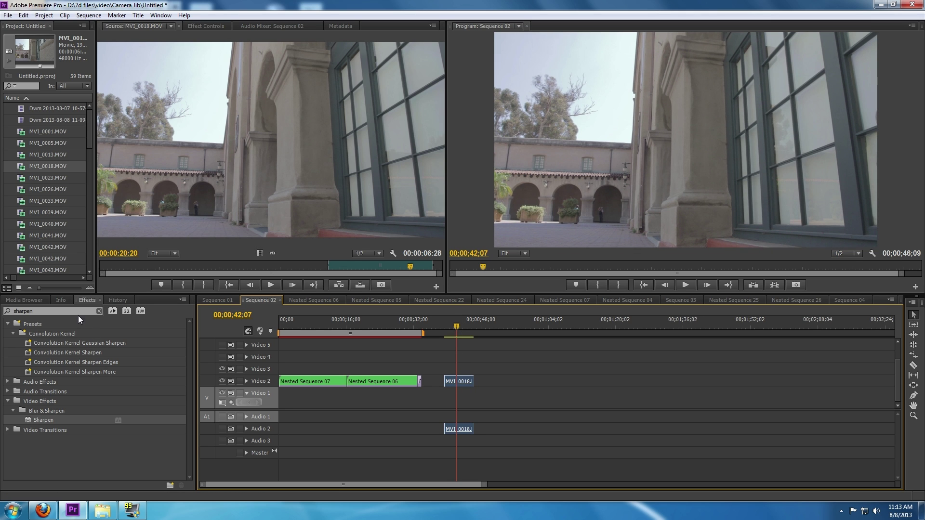
Search the Effects panel for "mirror" and select the Mirror effect
left_click(7, 311)
type("mirror")
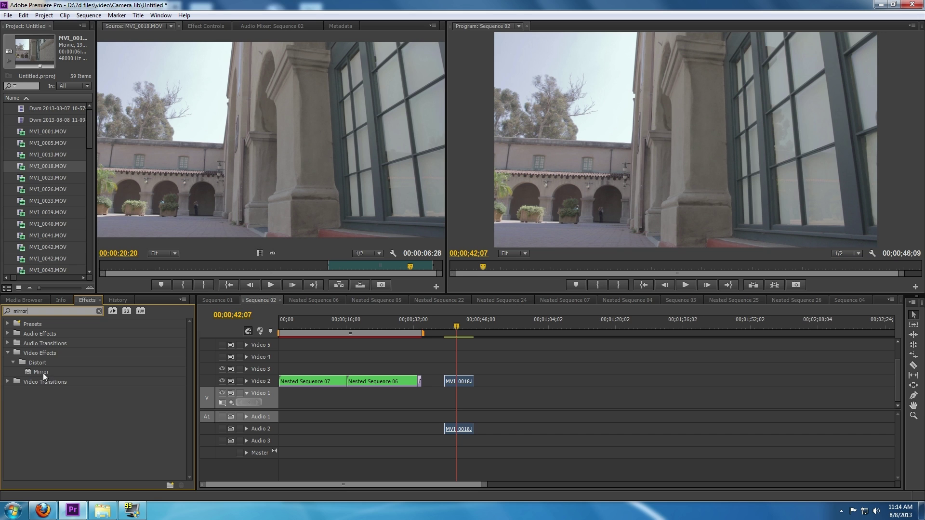
left_click(41, 372)
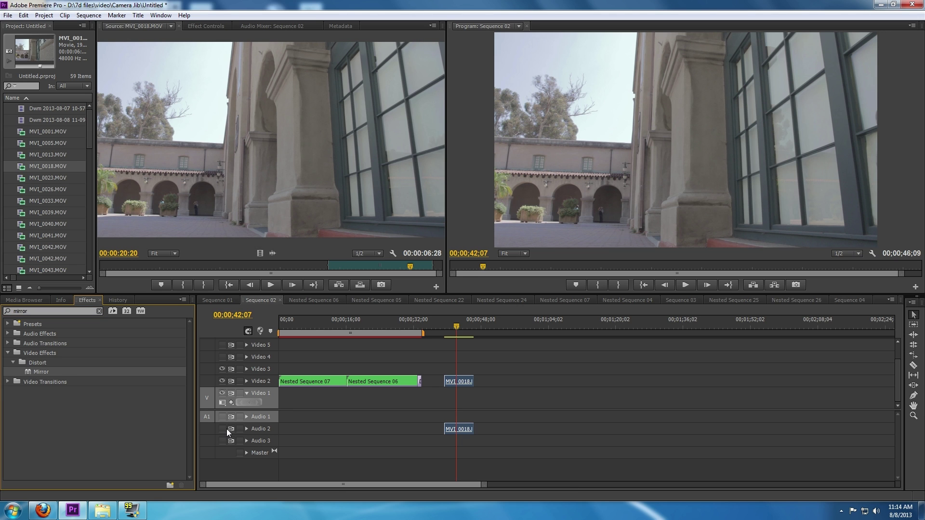
Copy the Mirror effect (centre 1525, 1080, angle -45°) from MVI_0042 in Nested Sequence 05
left_click(205, 25)
left_click(300, 301)
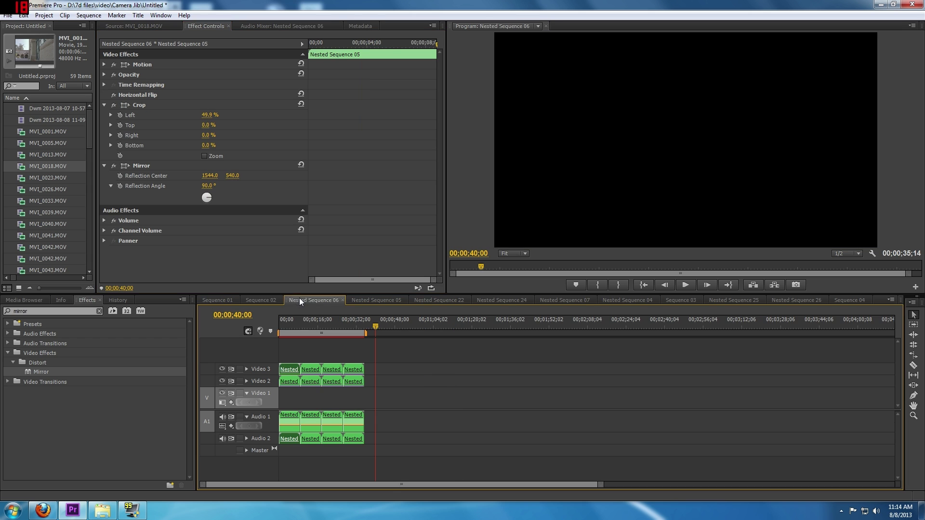
double_click(292, 369)
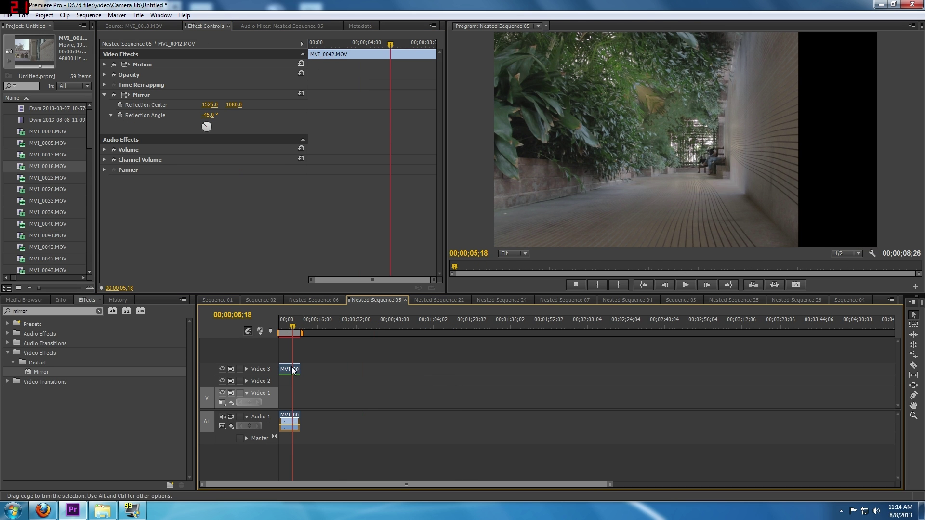
right_click(148, 95)
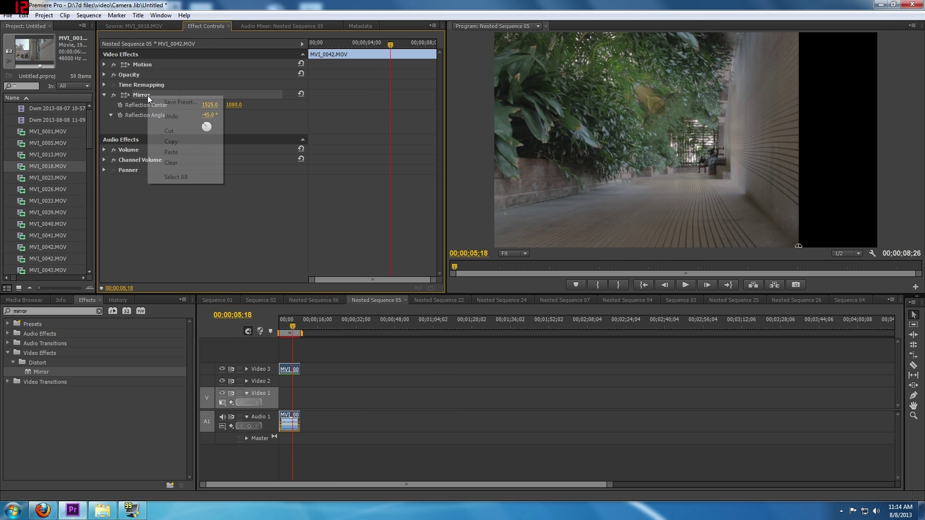
left_click(170, 143)
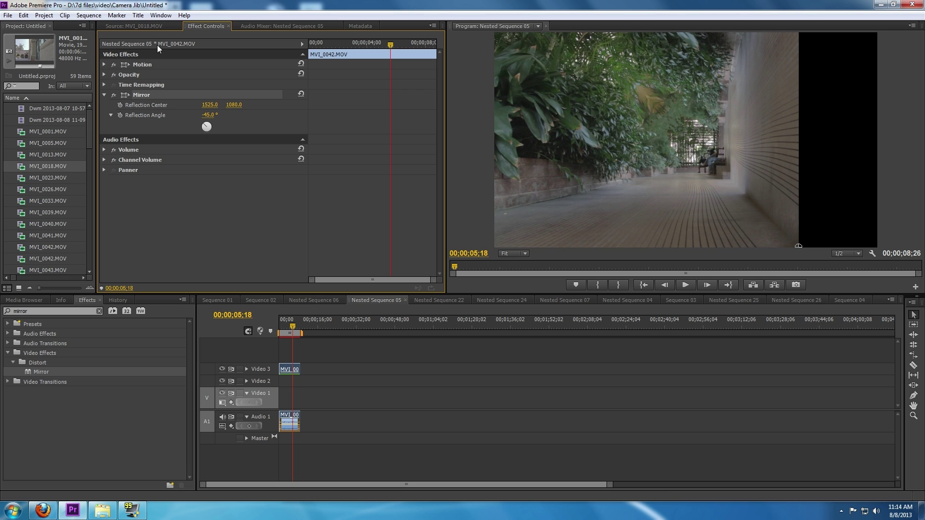
left_click(151, 25)
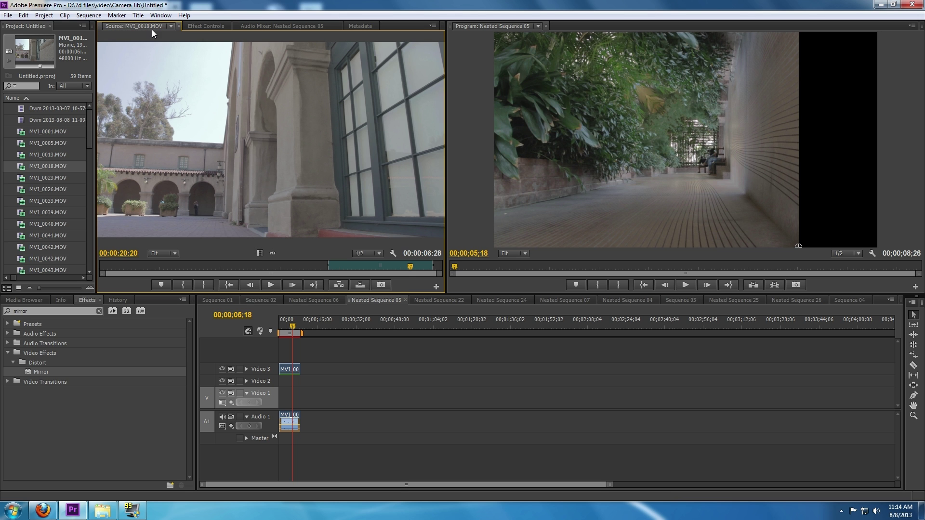
Paste the Mirror effect (centre 1525, 1080, -45°) onto MVI_0018 in Sequence 02 and preview it
left_click(289, 367)
left_click(270, 300)
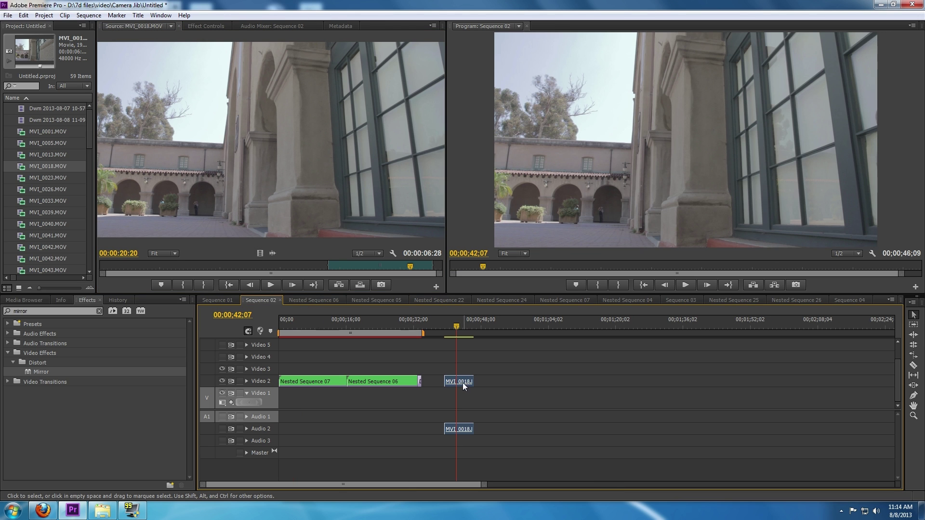
double_click(466, 382)
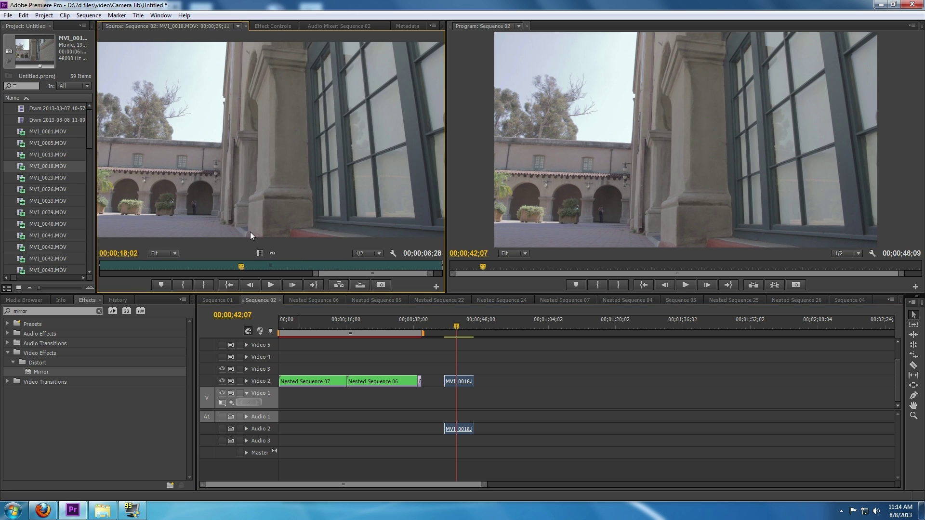
left_click(275, 26)
right_click(227, 208)
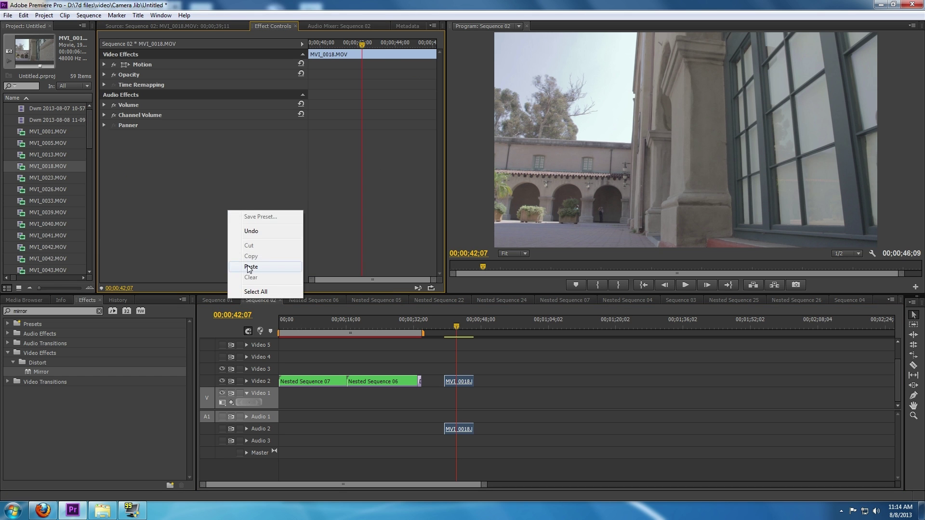
left_click(250, 262)
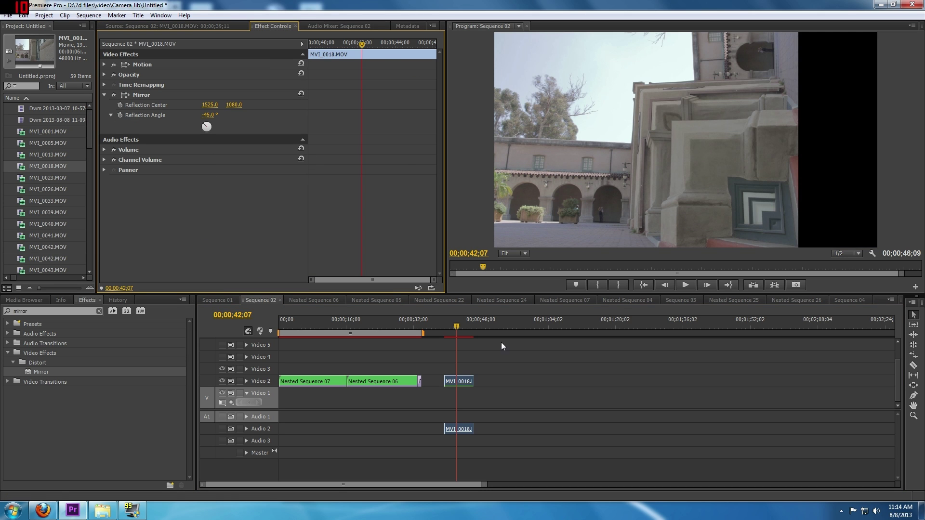
mouse_move(455, 325)
left_mouse_down()
mouse_move(446, 324)
mouse_move(463, 325)
left_mouse_up()
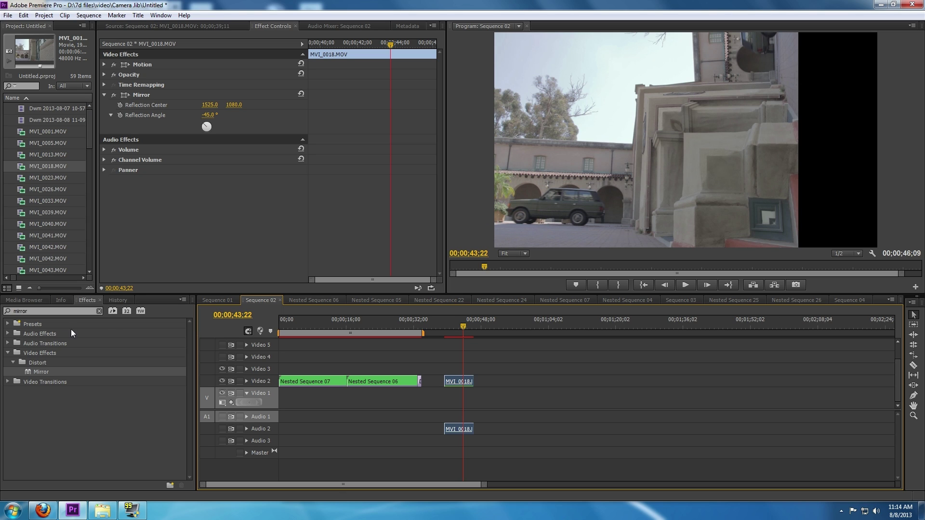
Find Vertical Flip via a 'flip' search, apply it to MVI_0018, and preview the upside-down result
left_click(2, 314)
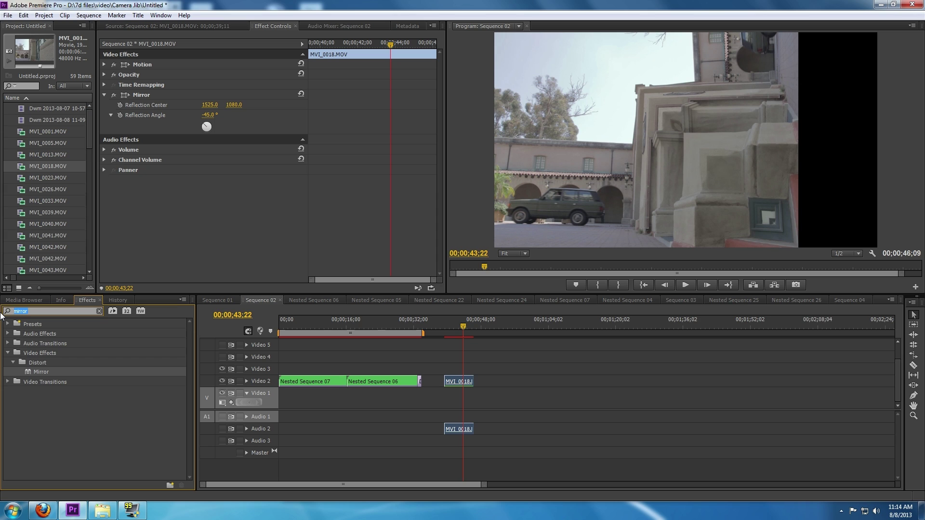
type("flip")
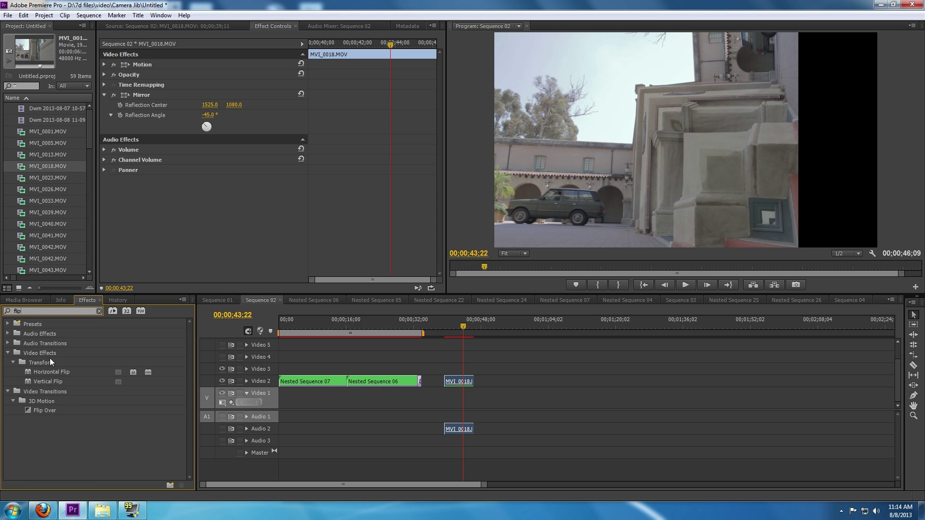
left_click(49, 372)
left_click(40, 380)
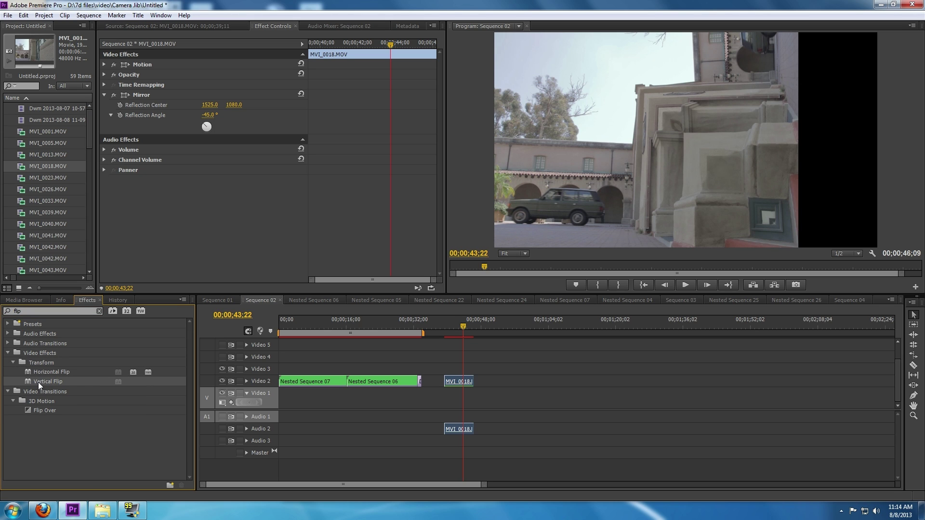
left_click_drag(39, 383, 461, 383)
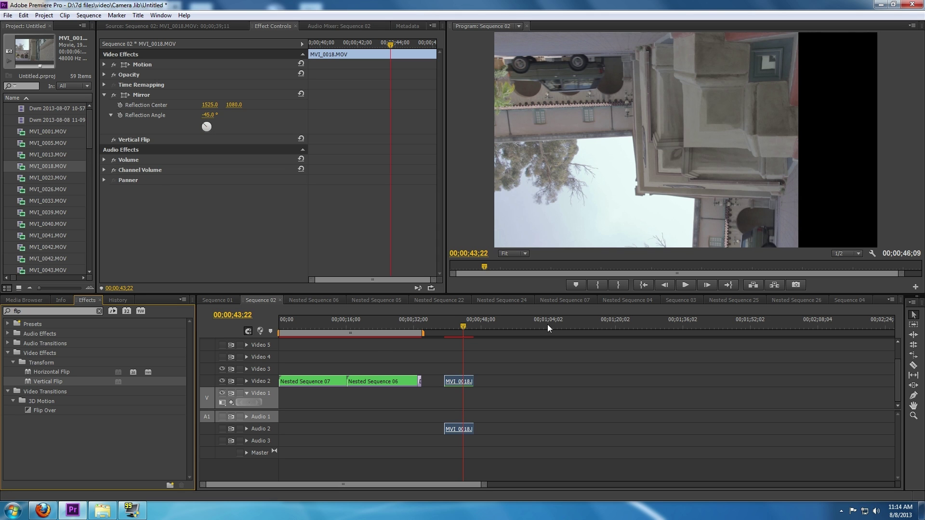
mouse_move(461, 327)
left_mouse_down()
mouse_move(450, 326)
mouse_move(469, 325)
mouse_move(450, 326)
mouse_move(475, 326)
mouse_move(441, 325)
mouse_move(454, 327)
left_mouse_up()
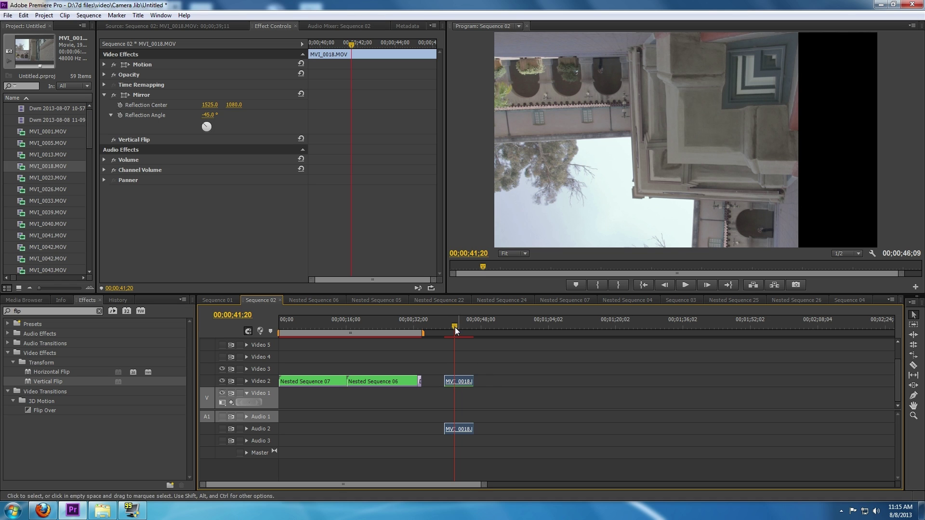
Nest the flipped MVI_0018 as Nested Sequence 27 on Video 3, adding a second copy on Video 2
right_click(465, 380)
left_click(484, 143)
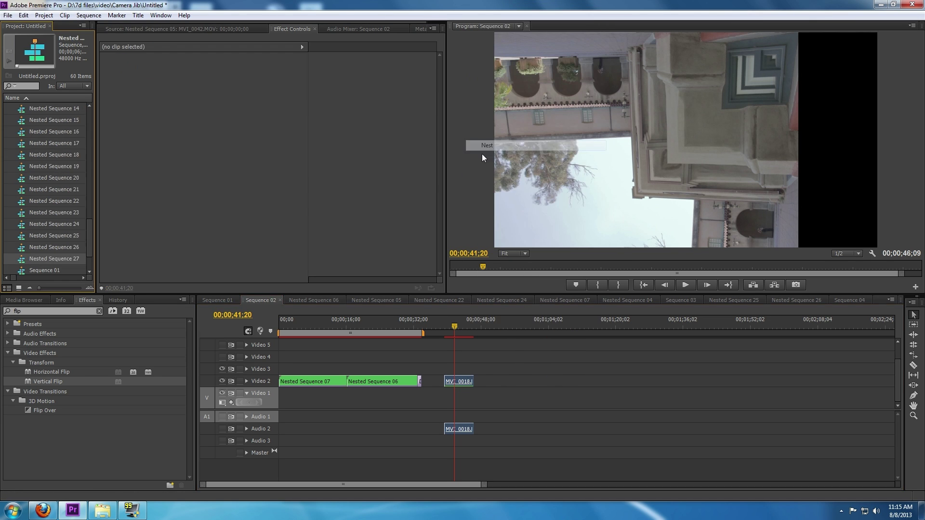
left_click_drag(460, 382, 458, 369)
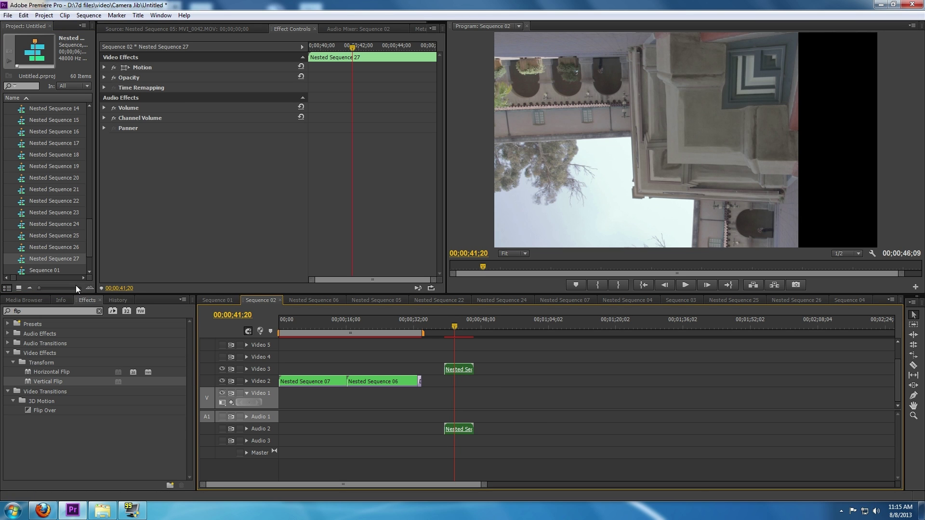
left_click_drag(57, 258, 467, 386)
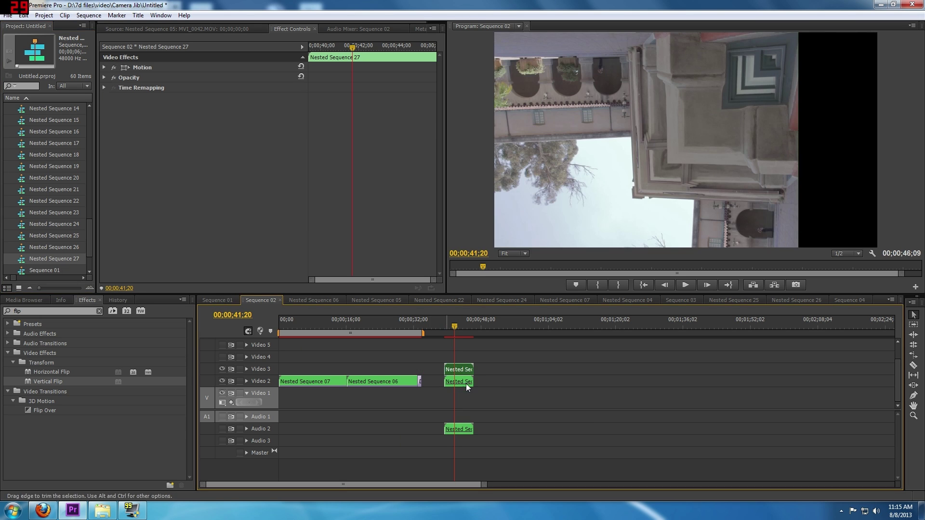
left_click(461, 386)
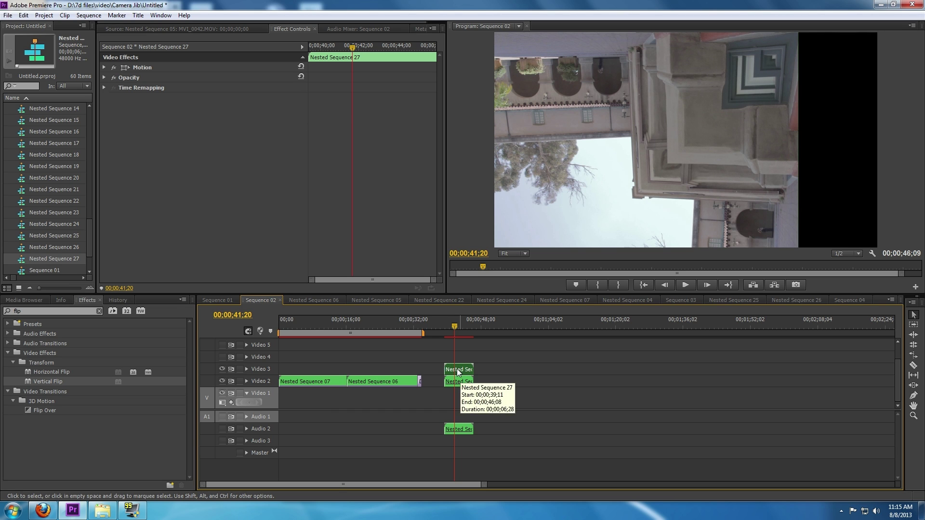
Copy Horizontal Flip, Crop (left 49.9%) and Mirror (90° around 1544, 540) from Nested Sequence 06's clip
left_click(301, 302)
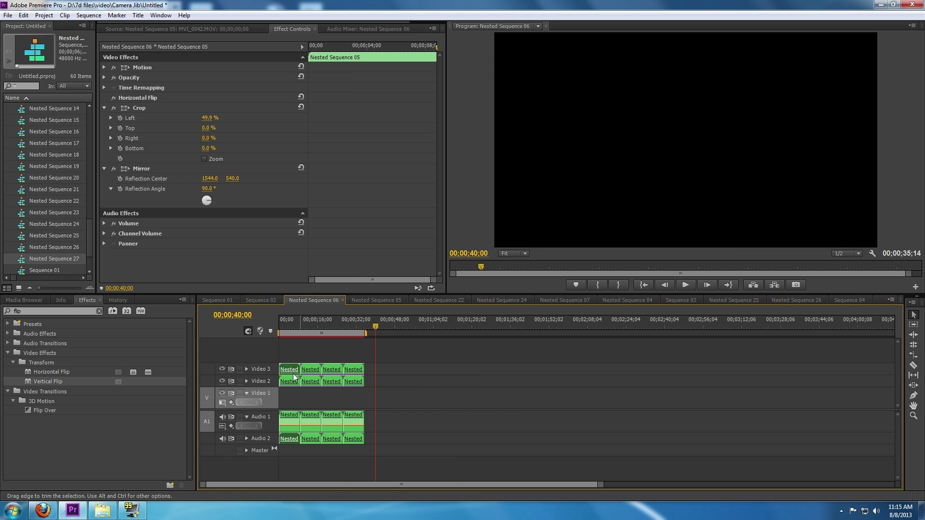
double_click(294, 374)
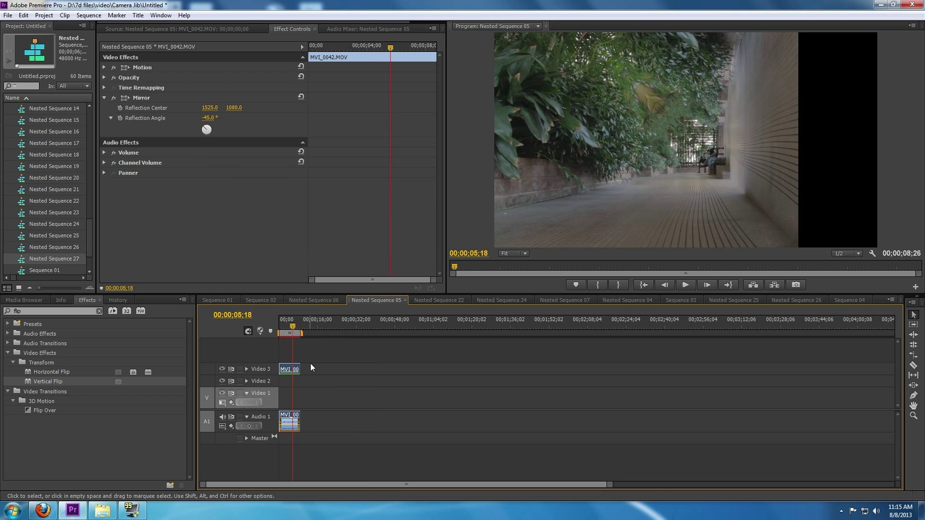
left_click(268, 299)
left_click(316, 300)
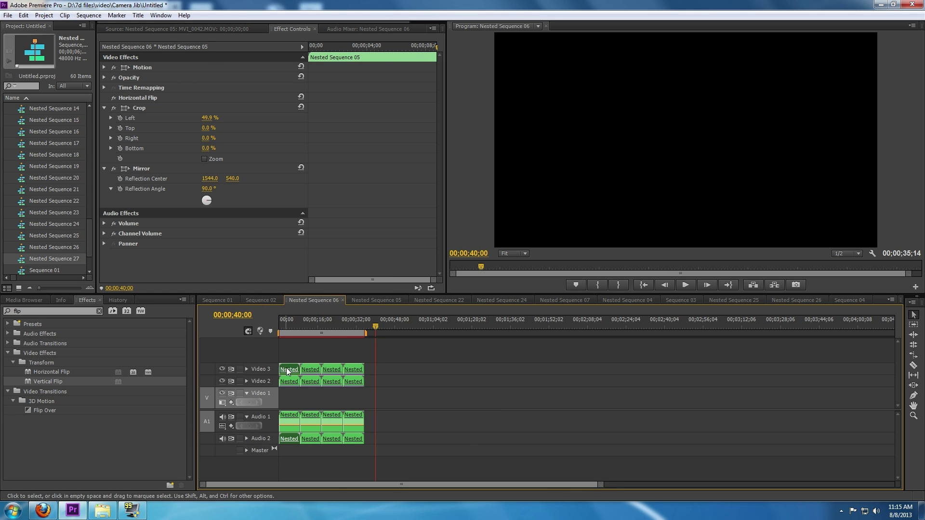
left_click(138, 99)
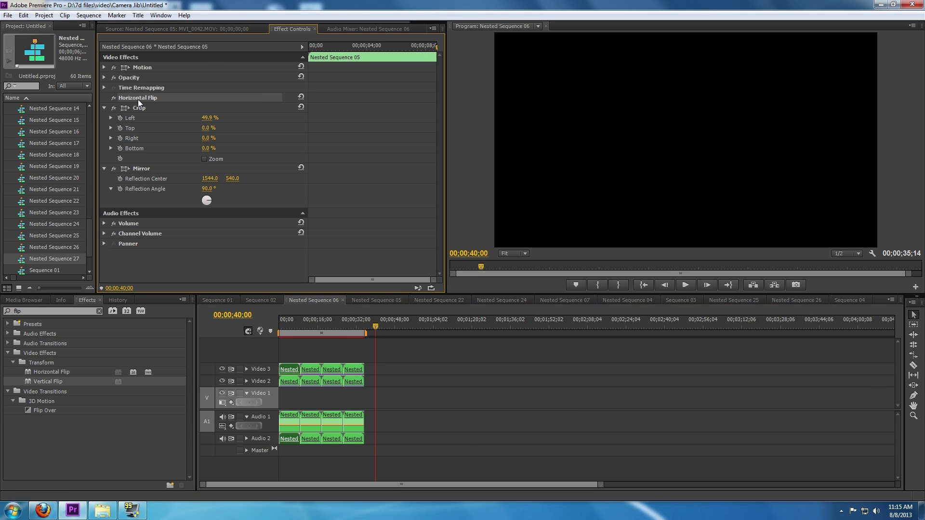
left_click(137, 108)
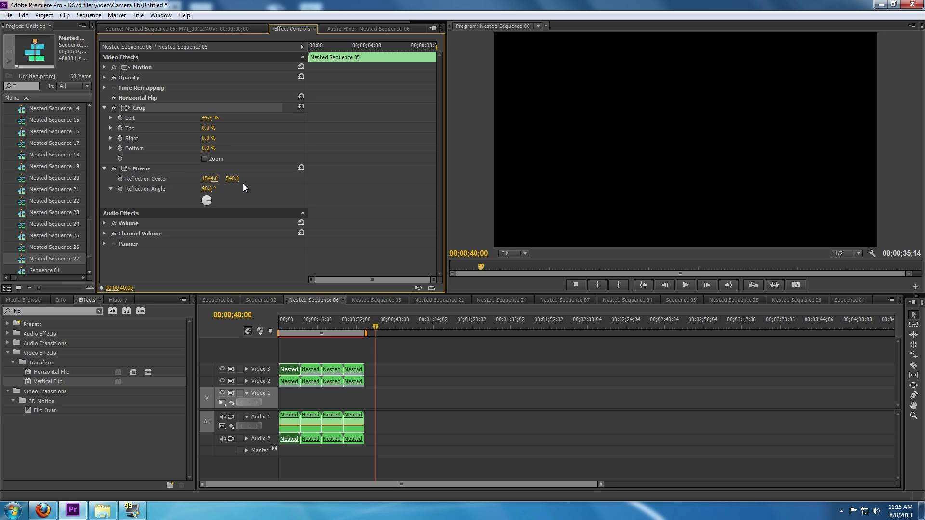
left_click(143, 95)
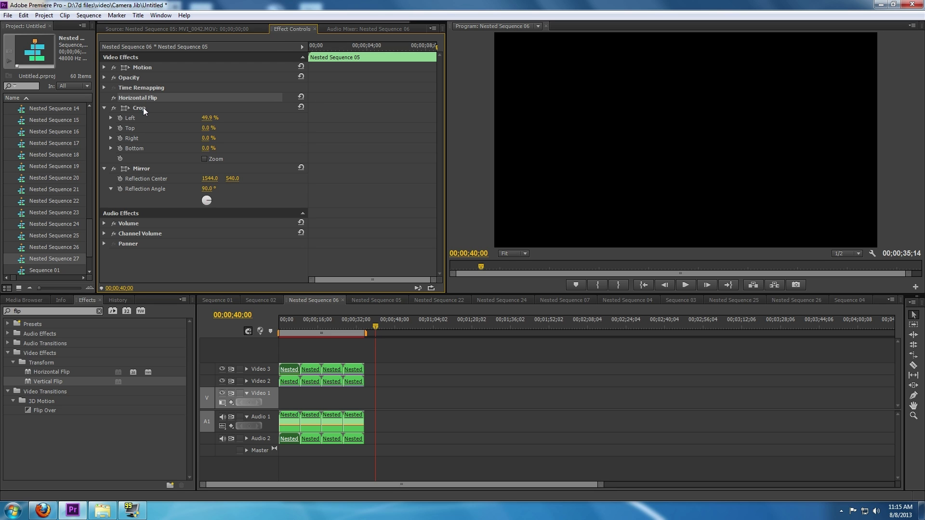
left_click(147, 167, "ctrl")
right_click(147, 166)
left_click(171, 214)
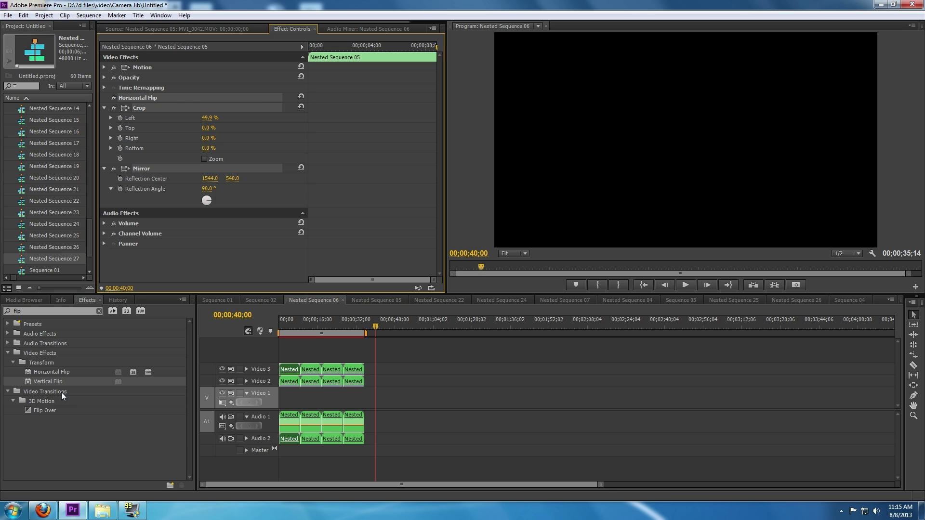
Paste Horizontal Flip, Crop and Mirror onto the Nested Sequence 27 clip in Sequence 02 and preview
left_click(259, 296)
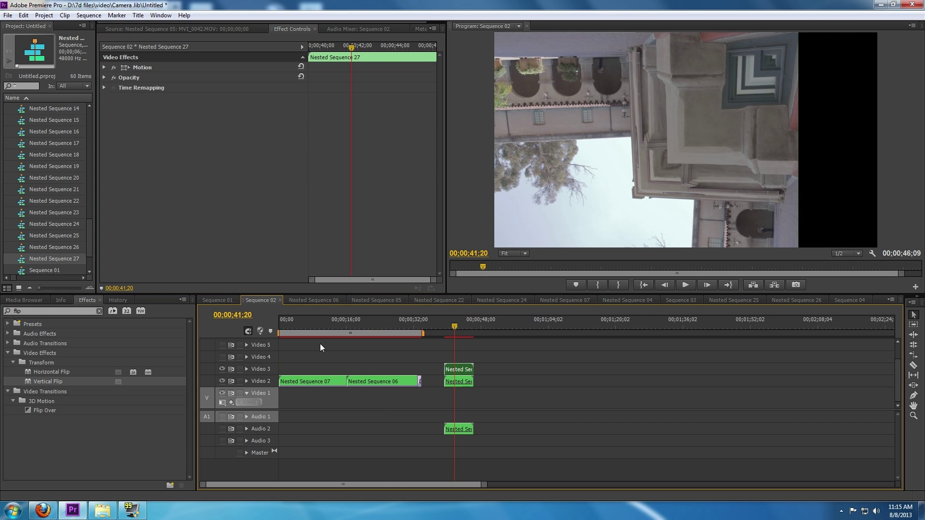
right_click(215, 179)
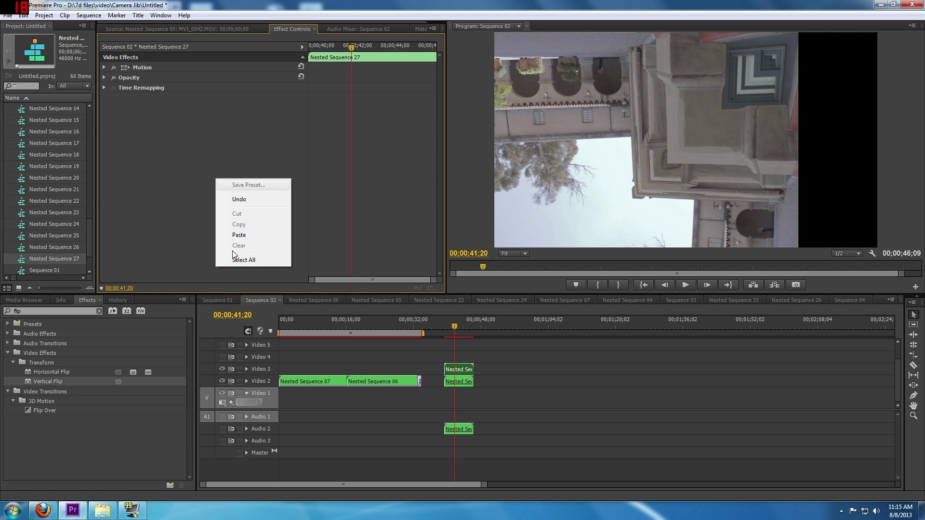
left_click(239, 235)
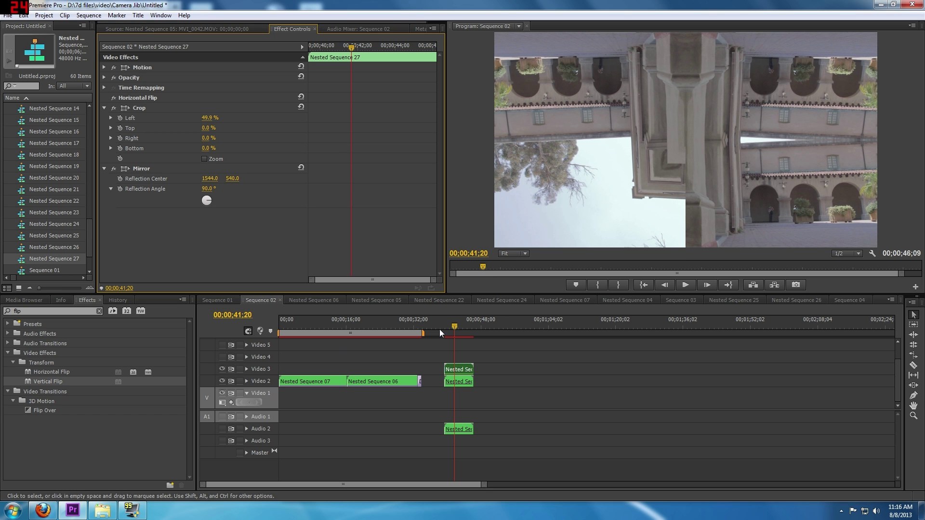
mouse_move(453, 325)
left_mouse_down()
mouse_move(475, 325)
mouse_move(443, 319)
mouse_move(452, 326)
left_mouse_up()
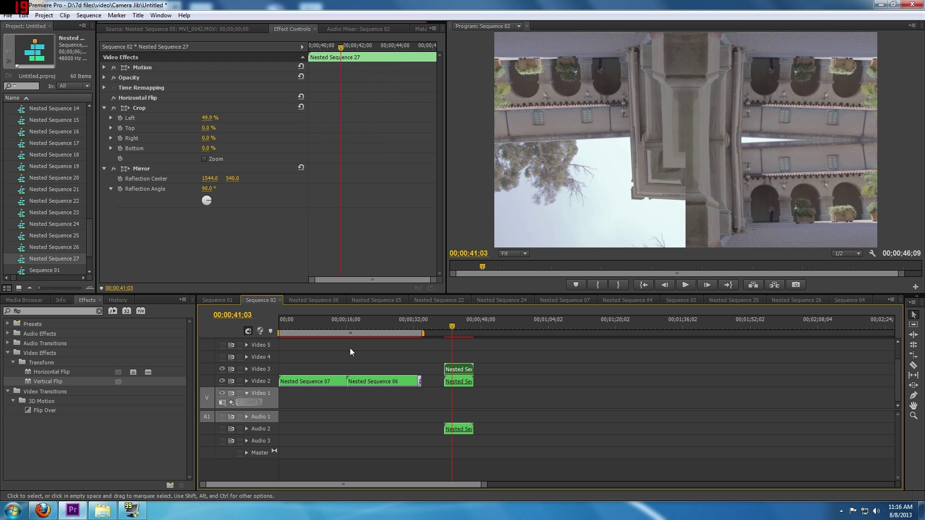
left_click(455, 364)
Inside Nested Sequence 27, move MVI_0018's Vertical Flip above Mirror, then scrub Sequence 02 to review
double_click(456, 364)
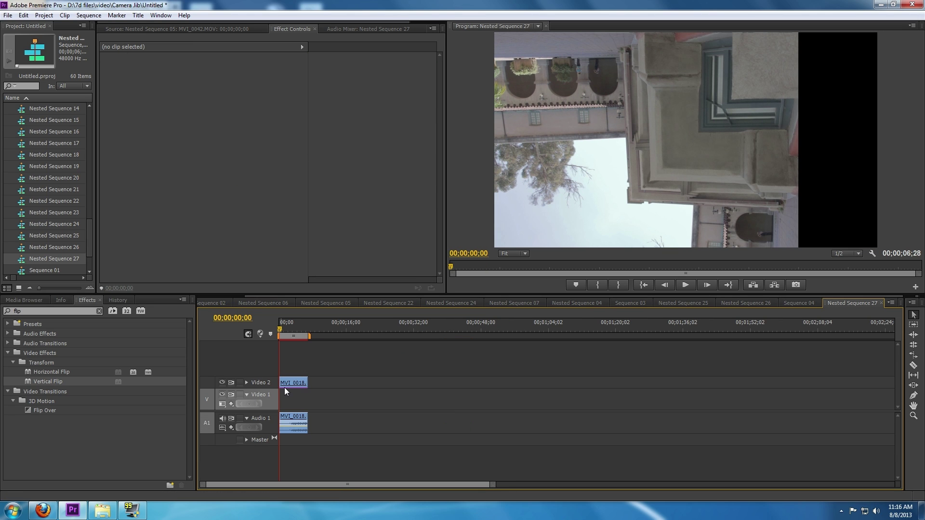
left_click(299, 382)
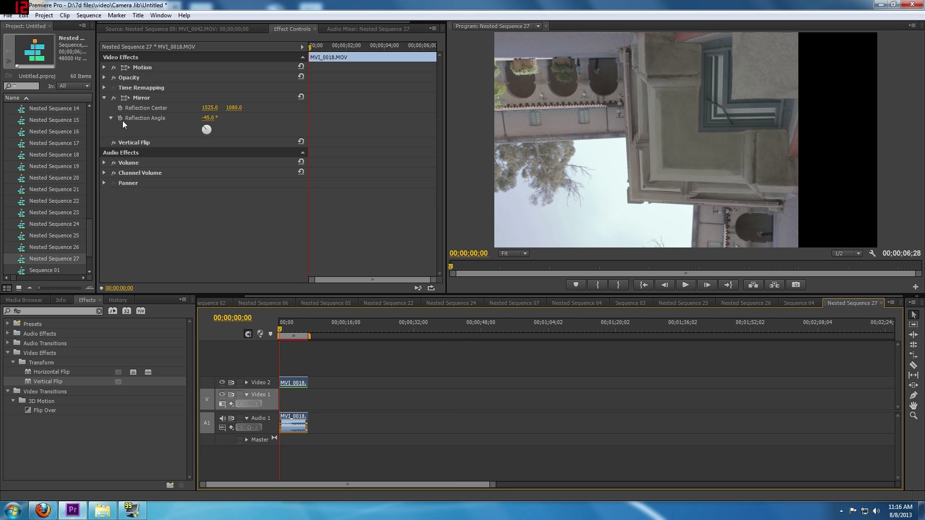
left_click(142, 142)
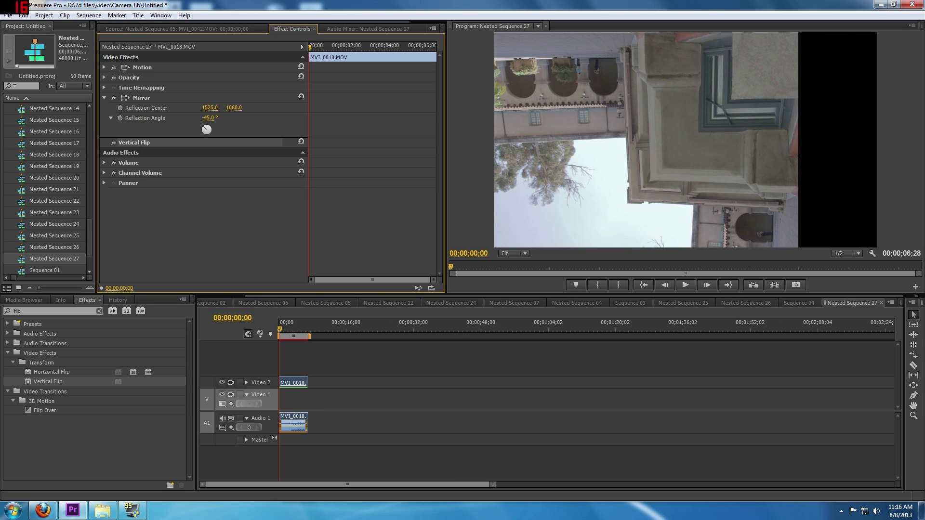
left_click_drag(129, 142, 137, 99)
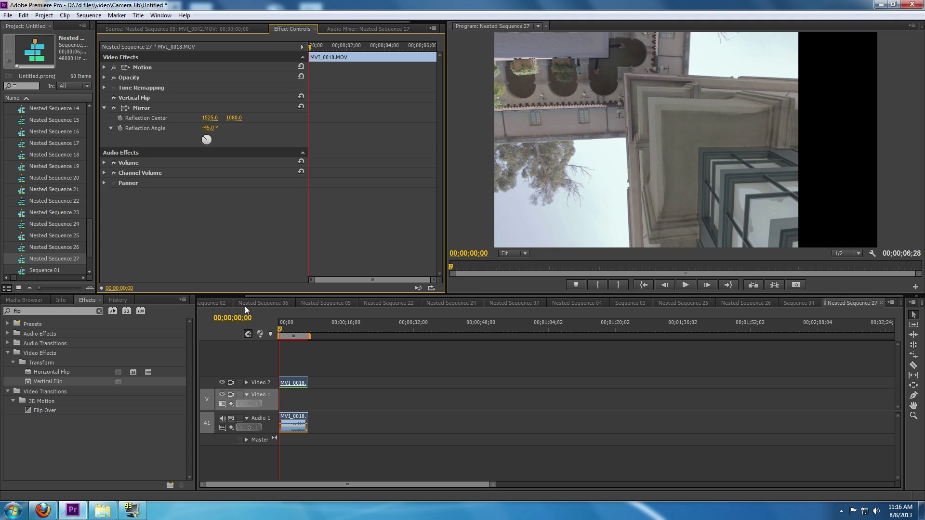
left_click(207, 301)
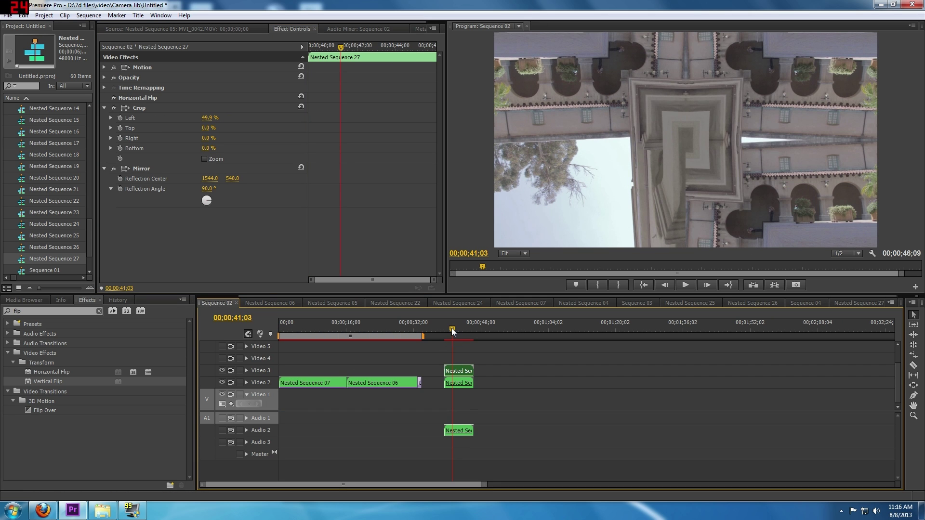
mouse_move(452, 328)
left_mouse_down()
mouse_move(467, 328)
mouse_move(459, 329)
left_mouse_up()
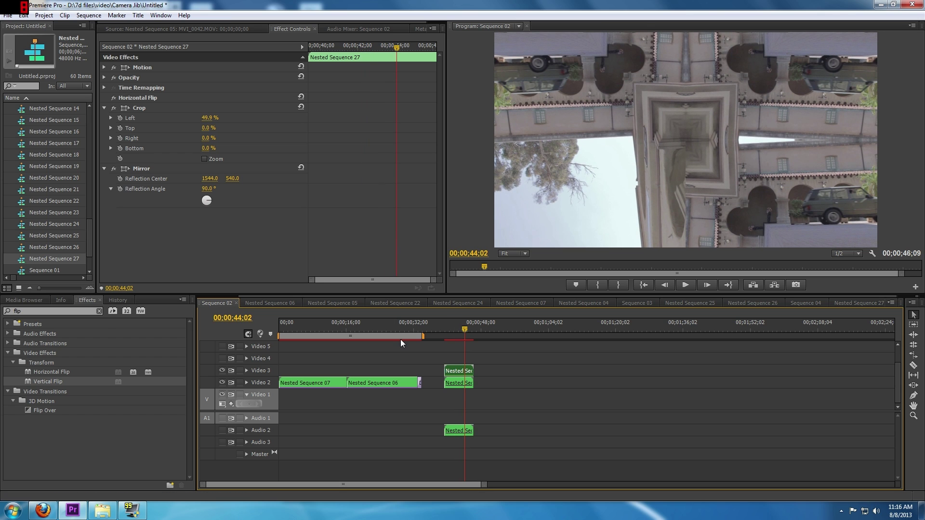
Delete MVI_0018's Vertical Flip, add Horizontal Flip above Mirror, and scrub to check the corridor image
double_click(458, 371)
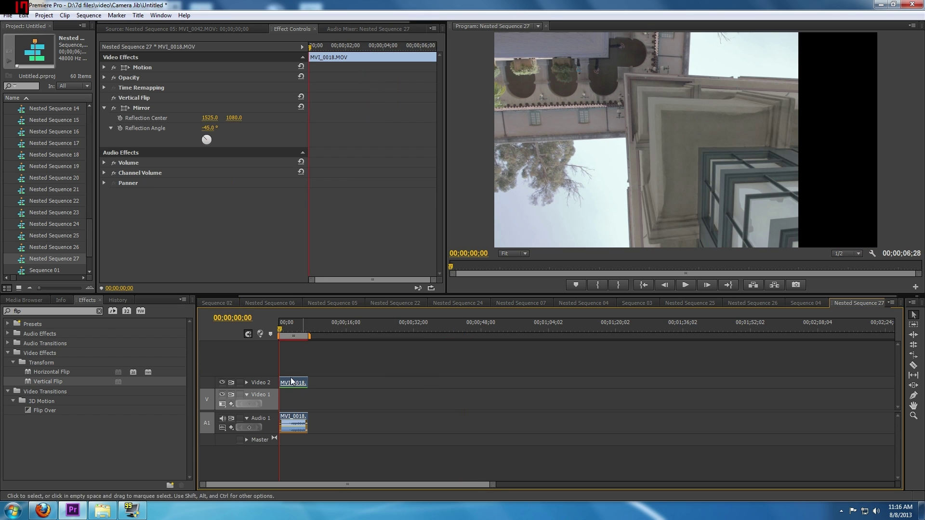
left_click(138, 100)
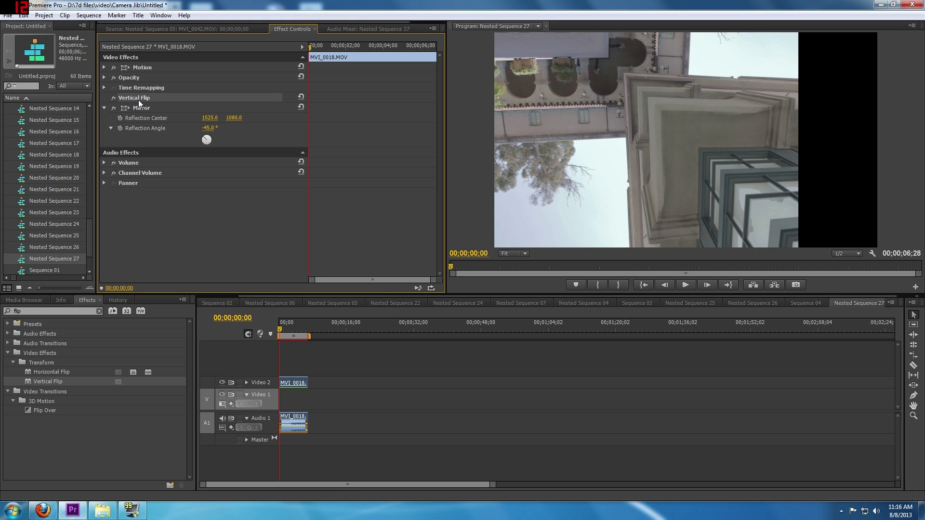
key("Delete")
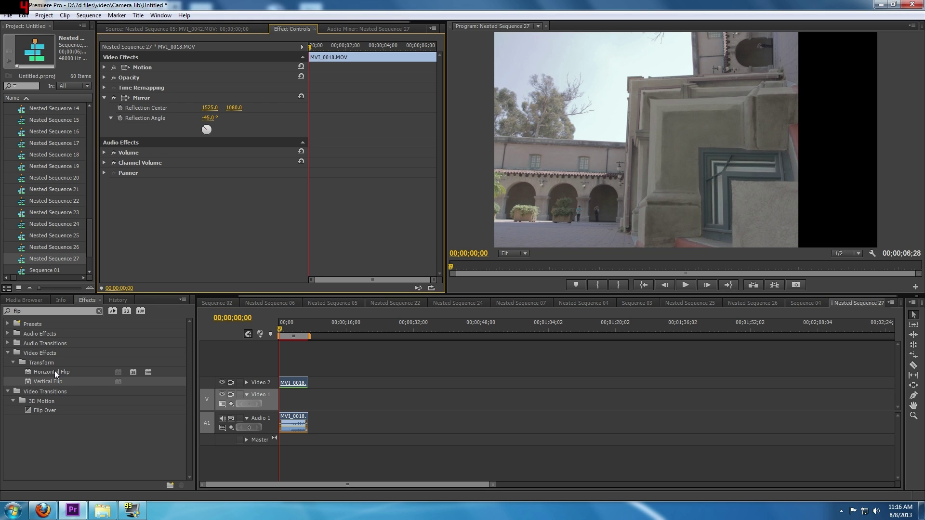
left_click_drag(54, 371, 293, 383)
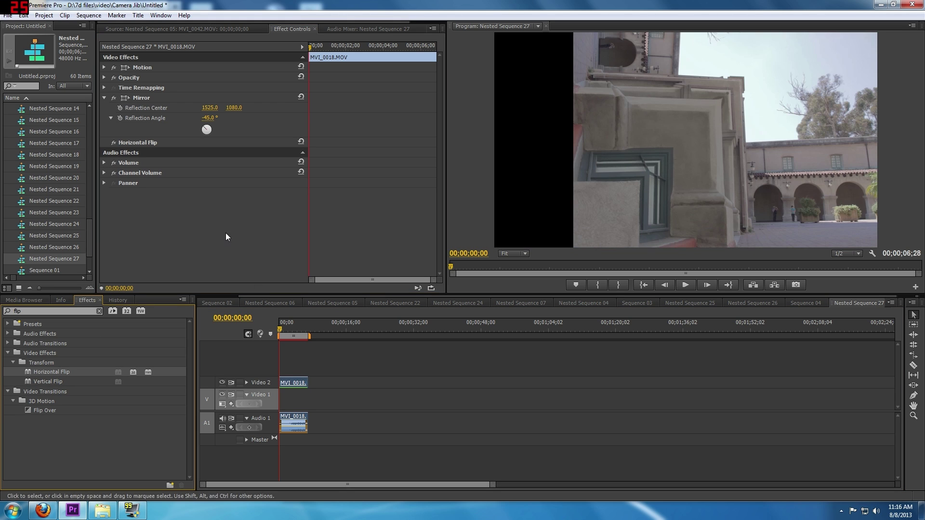
left_click_drag(144, 144, 145, 95)
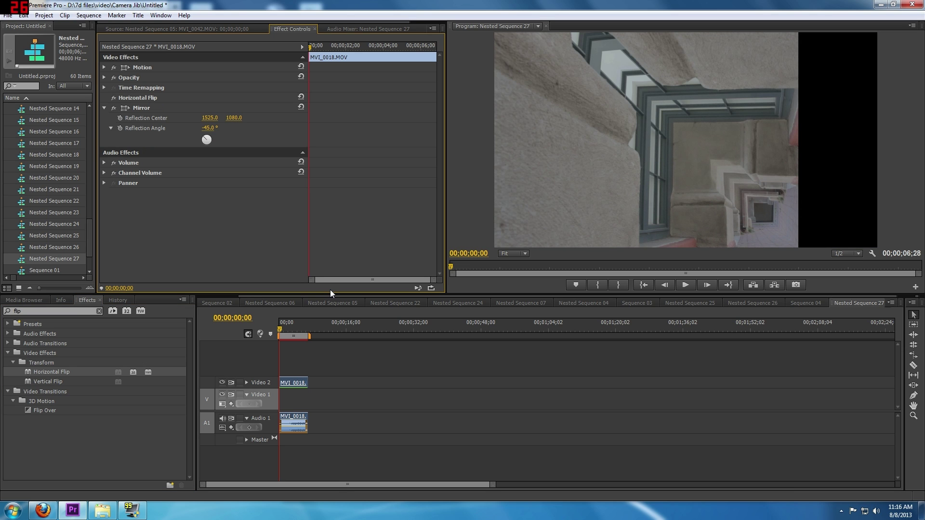
mouse_move(279, 328)
left_mouse_down()
mouse_move(300, 330)
mouse_move(283, 332)
left_mouse_up()
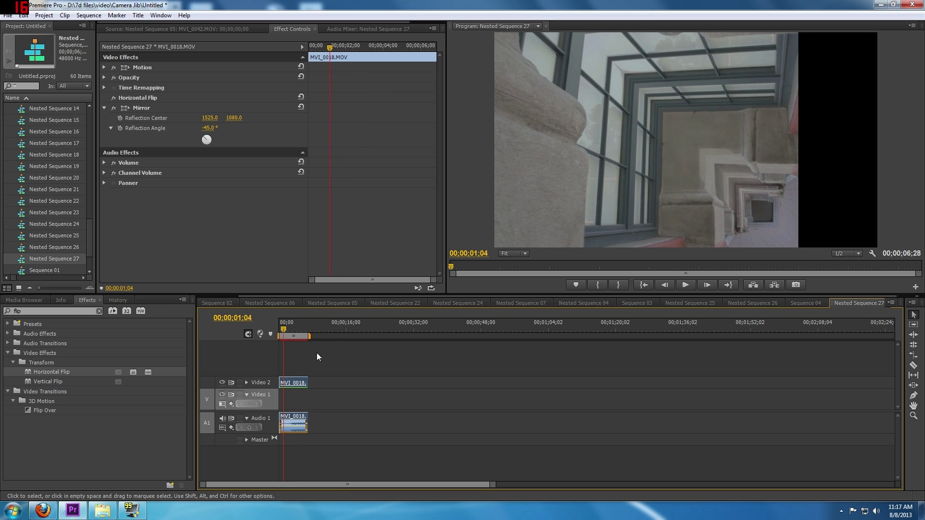
Compare the Video 2 and Video 3 nested clips' effects in Sequence 02, briefly opening the Video 2 nest
left_click(213, 304)
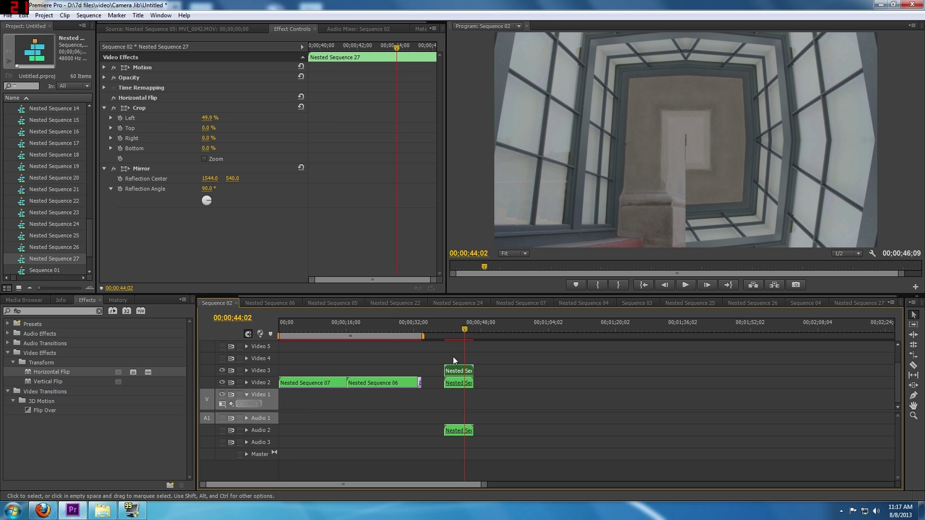
left_click(454, 374)
left_click(435, 360)
left_click(457, 370)
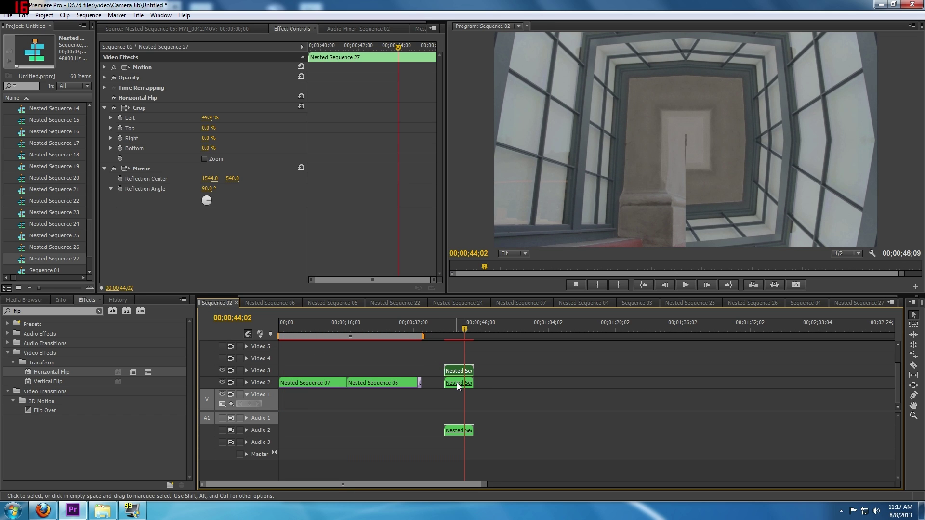
left_click(457, 383)
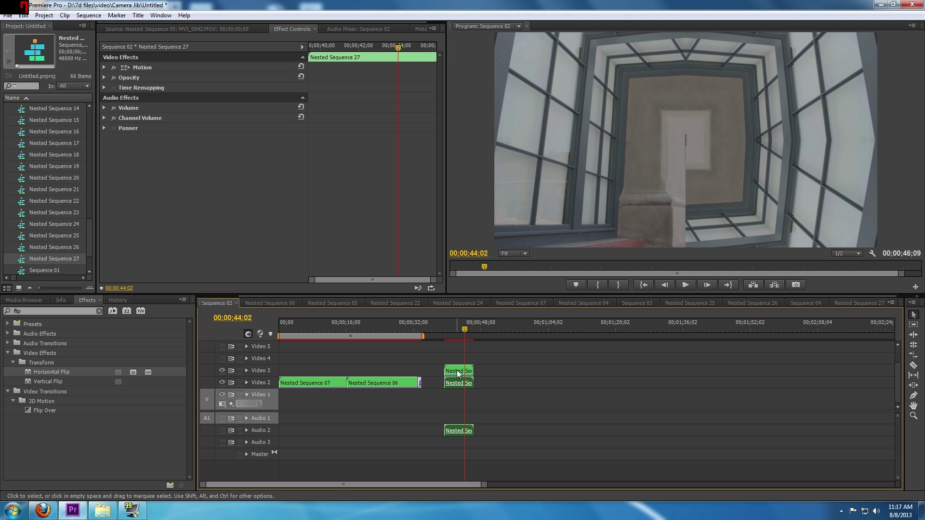
left_click(457, 370)
double_click(458, 383)
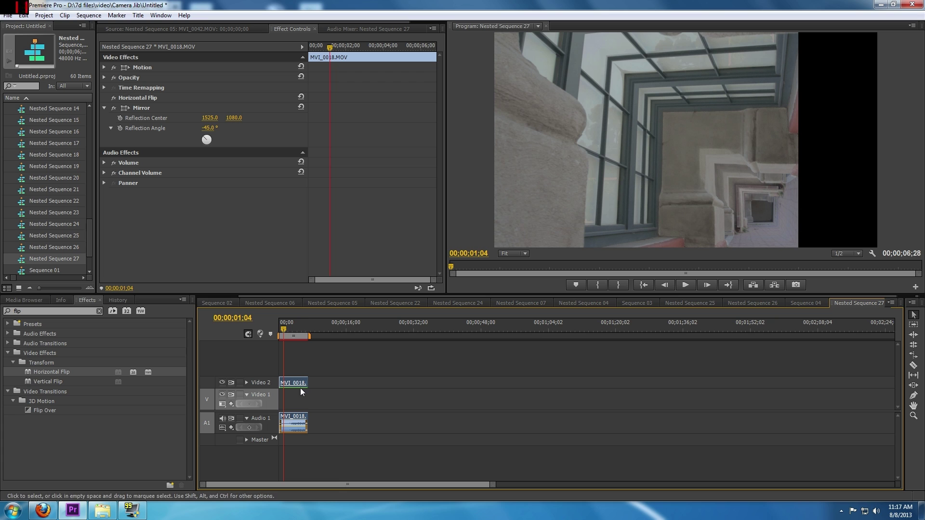
left_click(220, 303)
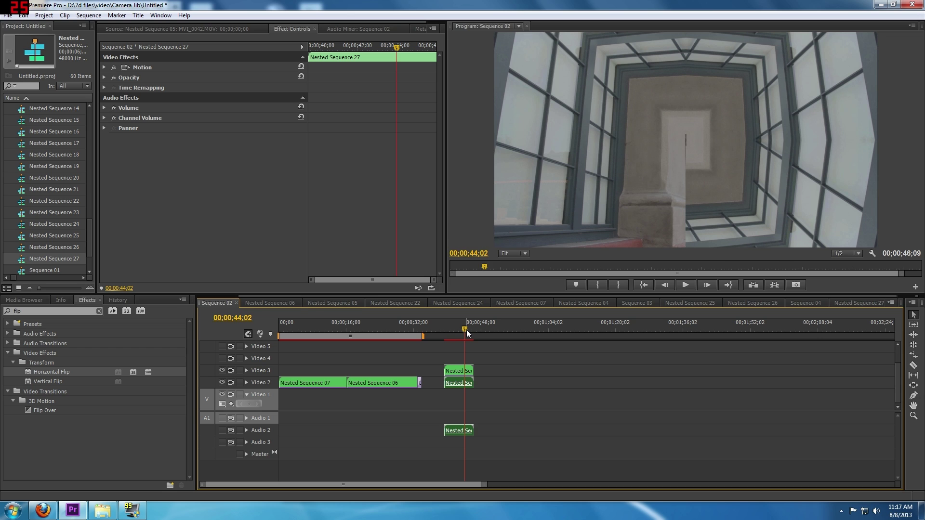
Scrub Sequence 02 from about 39 to 42 seconds to view the window-tunnel kaleidoscope
left_click_drag(465, 328, 442, 330)
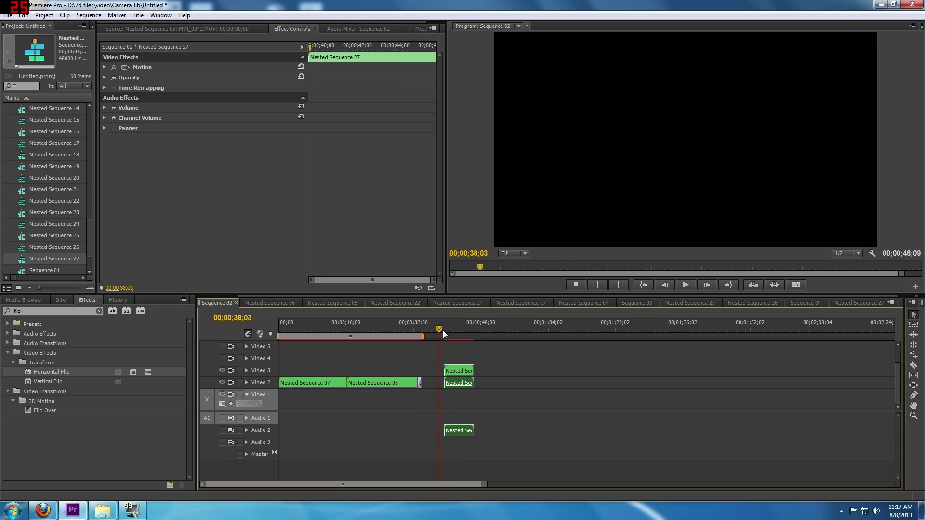
left_click(459, 372)
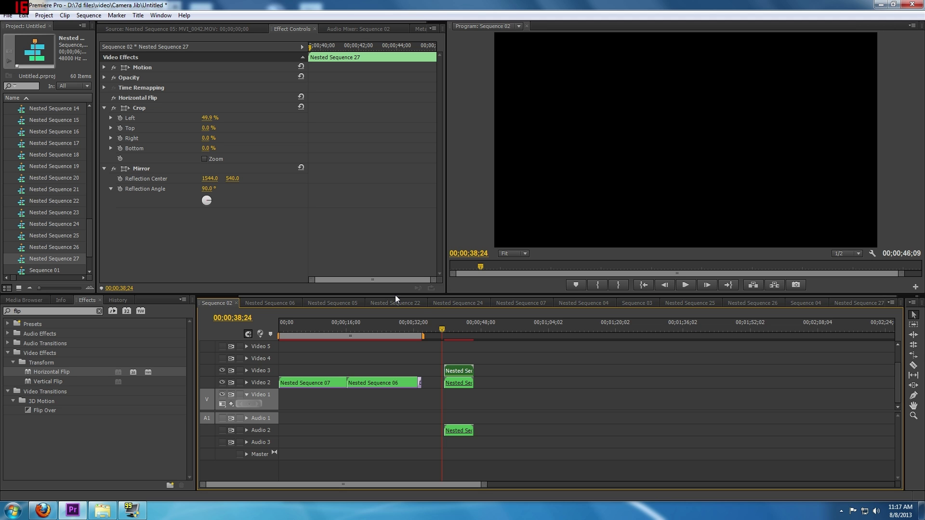
mouse_move(447, 329)
left_mouse_down()
mouse_move(464, 331)
mouse_move(447, 330)
mouse_move(454, 331)
left_mouse_up()
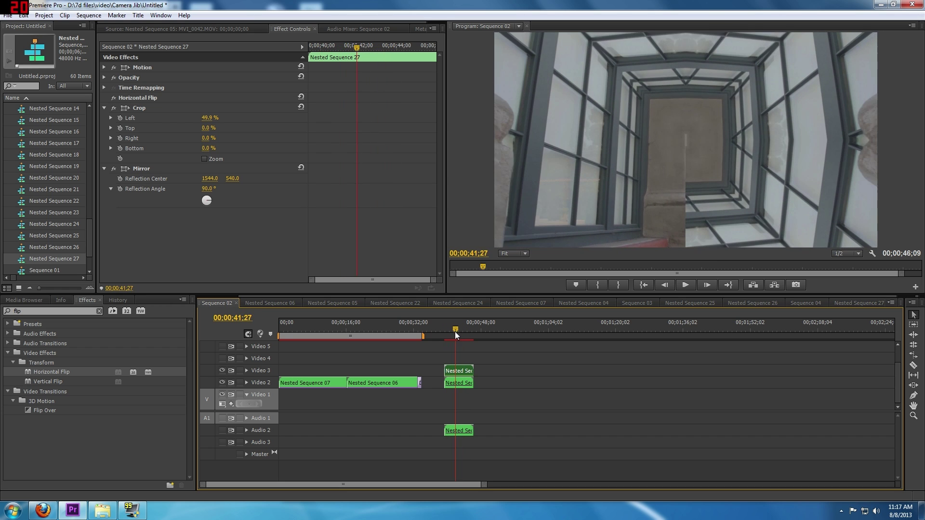
left_click(490, 377)
left_click(463, 383)
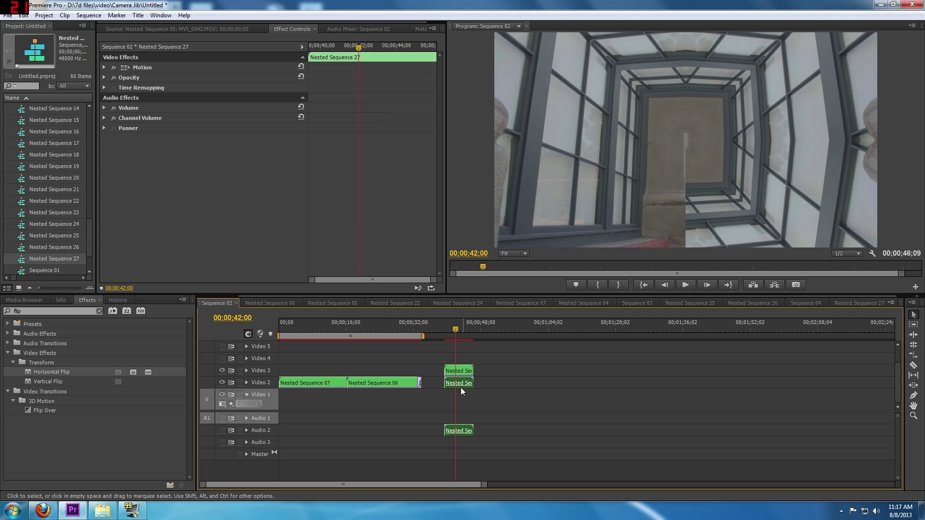
Copy the 90° Mirror effect from Nested Sequence 06's Video 2 clip onto Nested Sequence 27
left_click(285, 304)
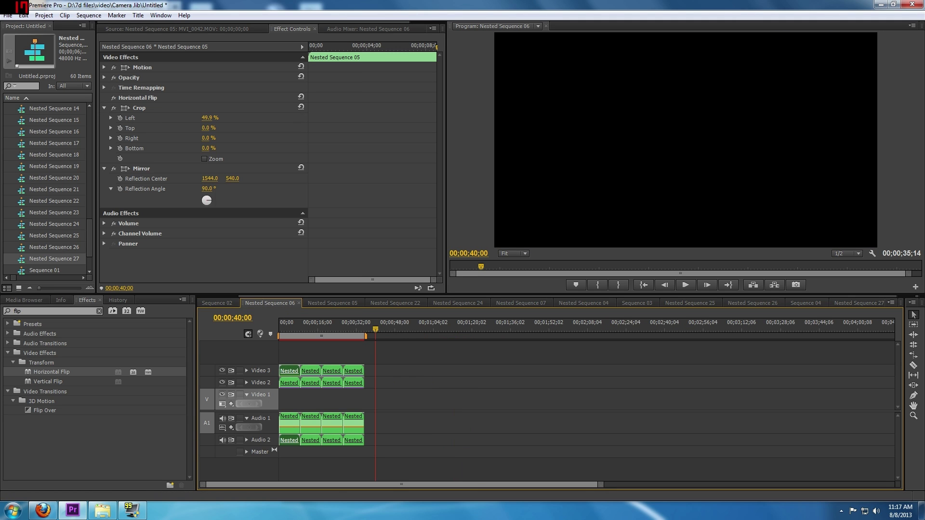
left_click(287, 384)
left_click(139, 98)
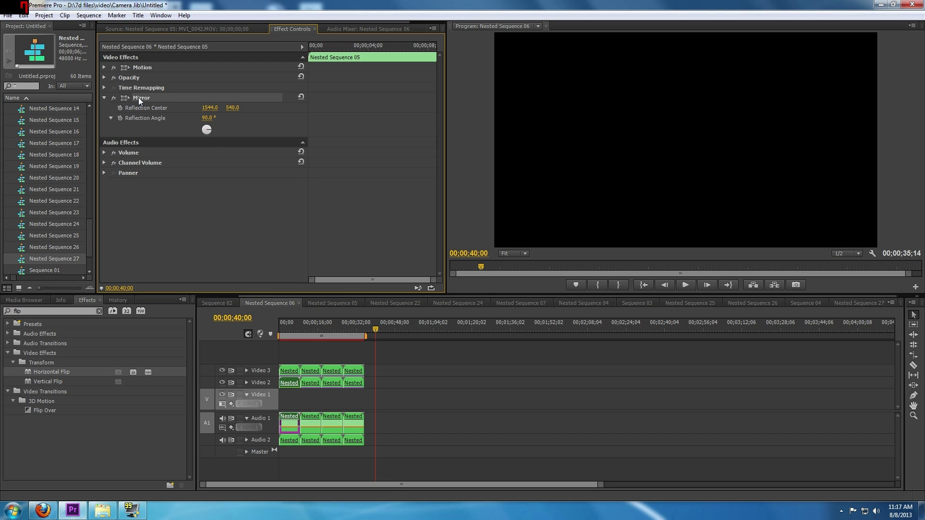
right_click(138, 97)
left_click(159, 149)
left_click(212, 303)
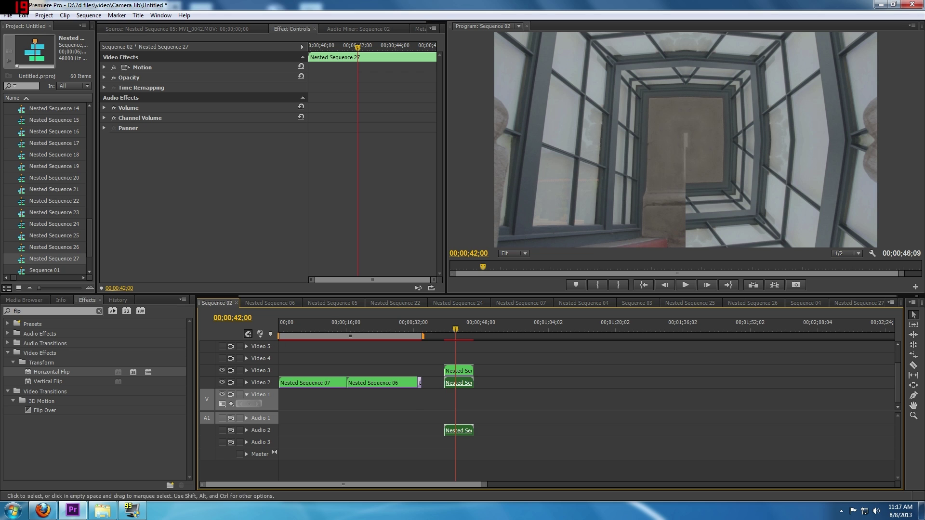
right_click(159, 184)
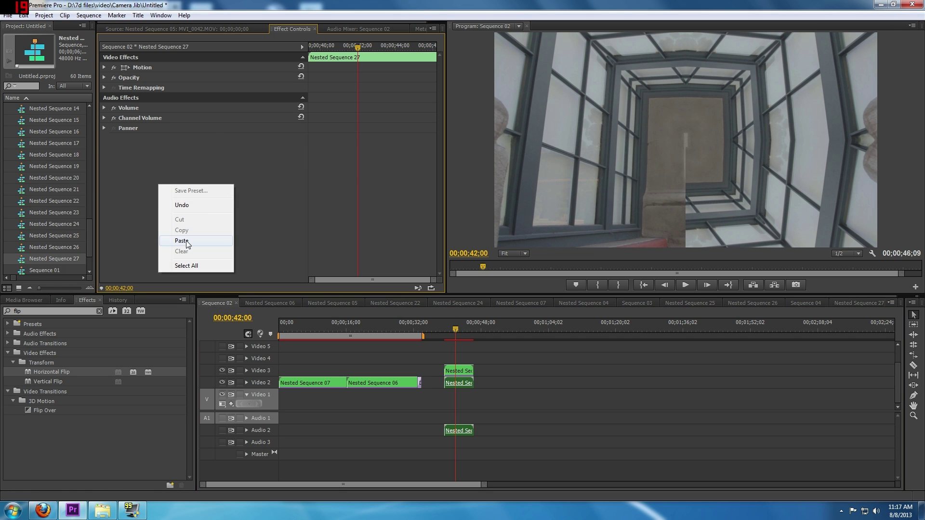
left_click(173, 243)
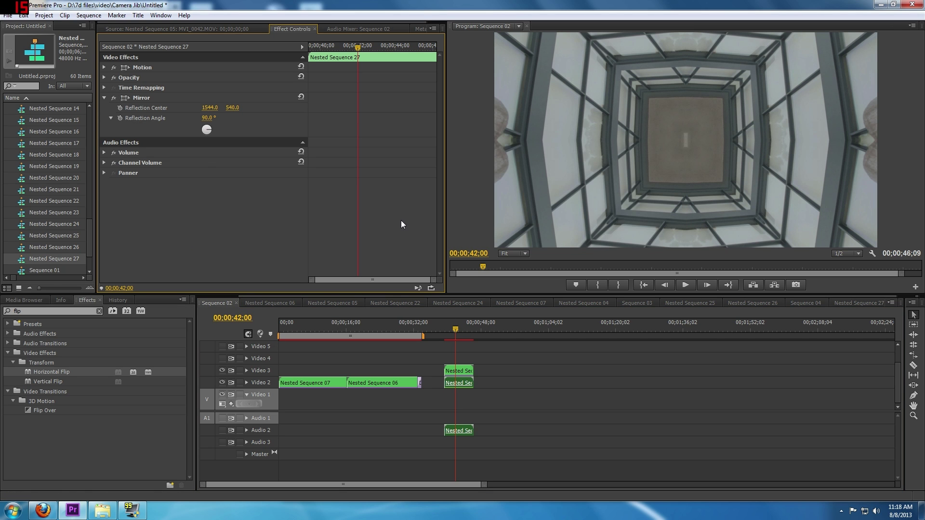
Open Nested Sequence 27 and apply Vertical Flip to its MVI_0018 clip
mouse_move(457, 328)
left_mouse_down()
mouse_move(466, 329)
mouse_move(457, 329)
left_mouse_up()
left_click(463, 371)
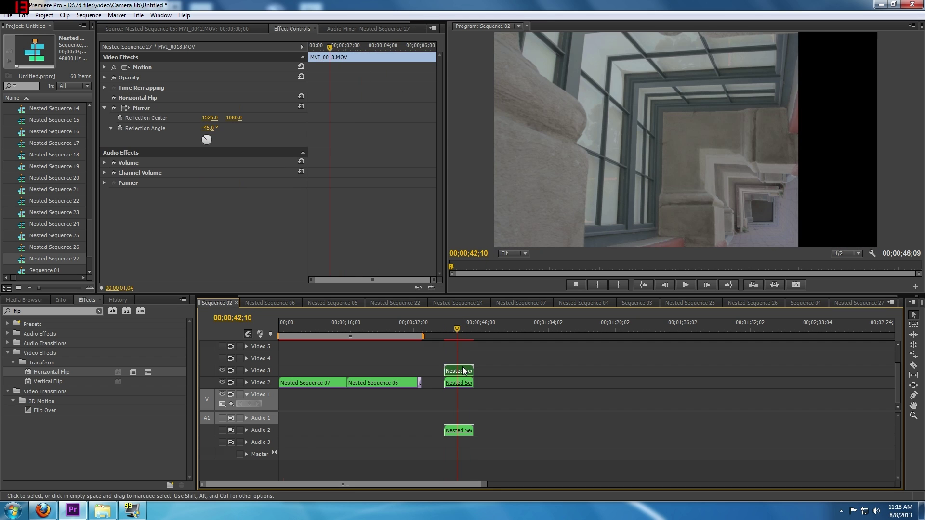
double_click(463, 370)
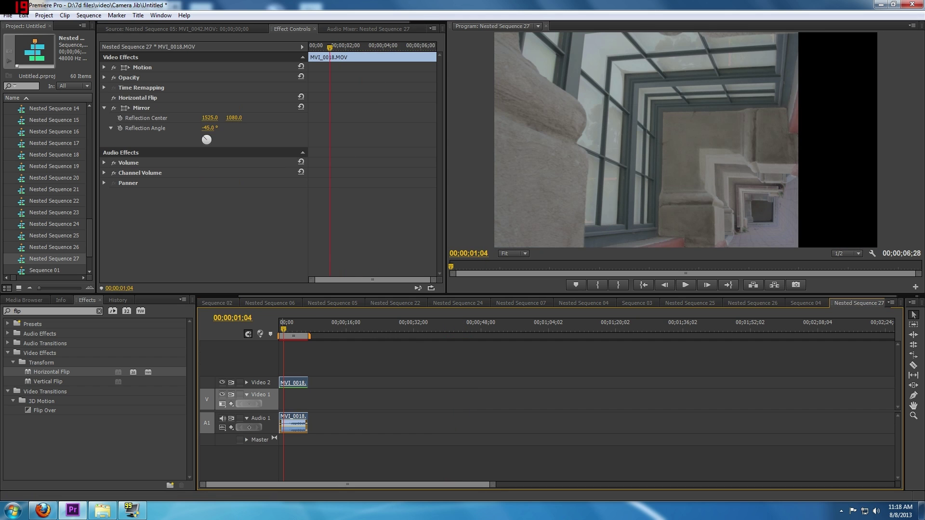
left_click(140, 94)
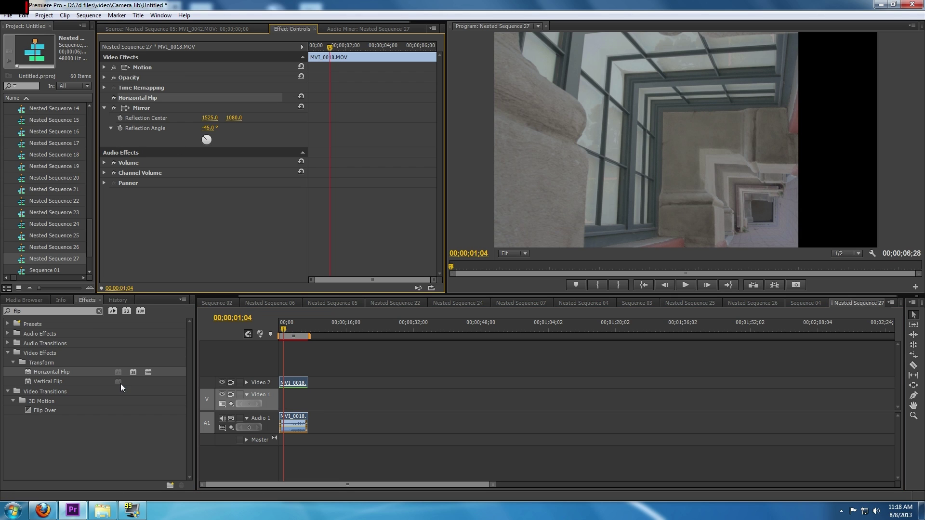
left_click(43, 381)
left_click_drag(42, 381, 304, 385)
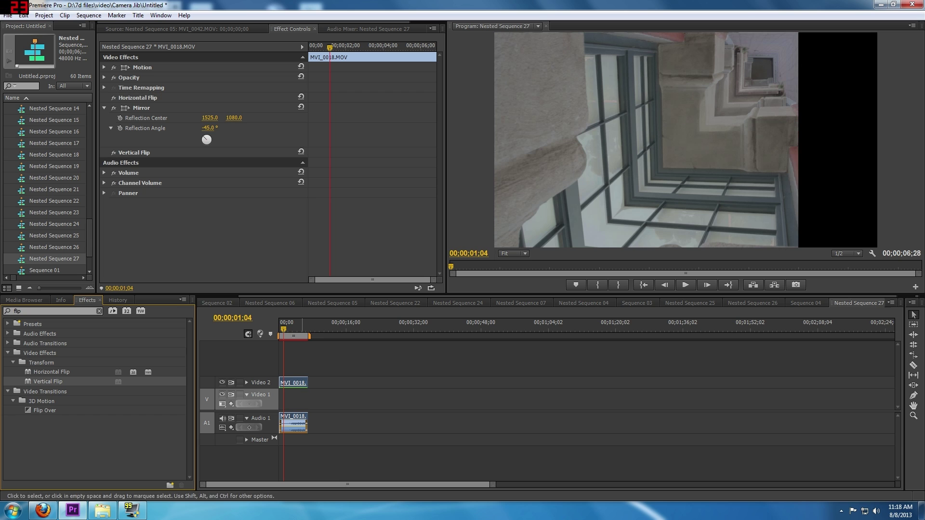
Preview Sequence 02 around 42 seconds, then switch off the clip's Horizontal Flip
left_click(219, 302)
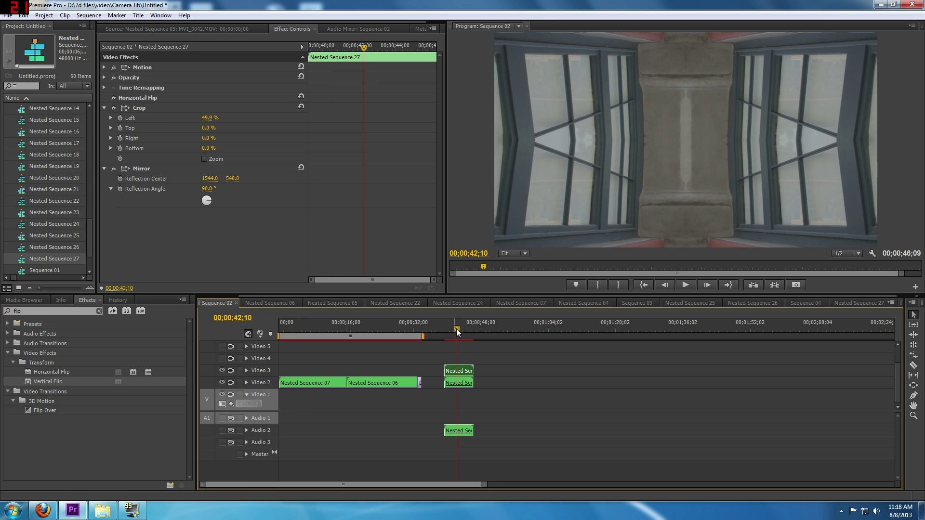
mouse_move(456, 328)
left_mouse_down()
mouse_move(469, 330)
mouse_move(455, 327)
left_mouse_up()
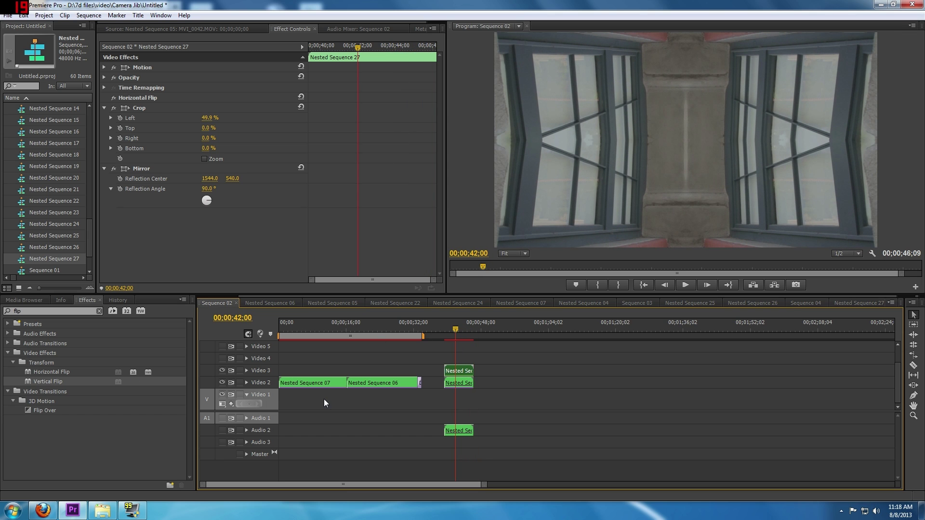
double_click(466, 372)
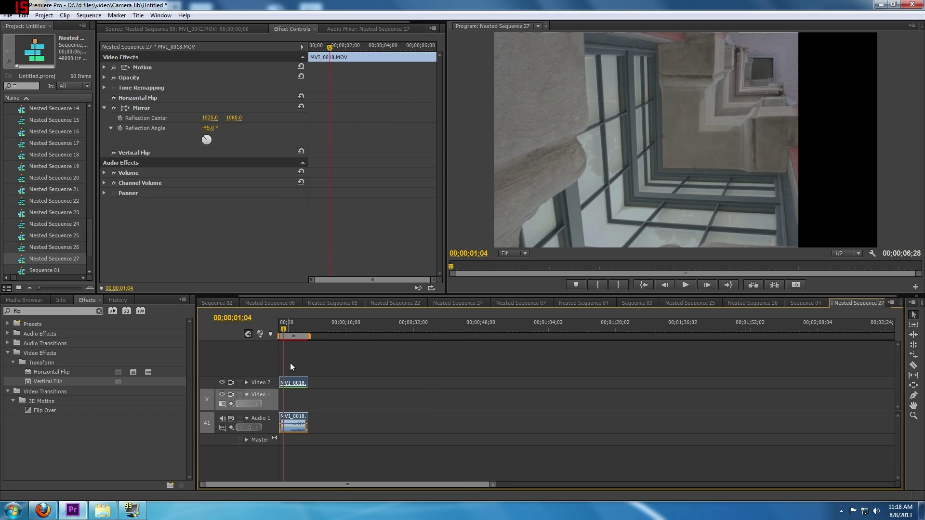
left_click(114, 97)
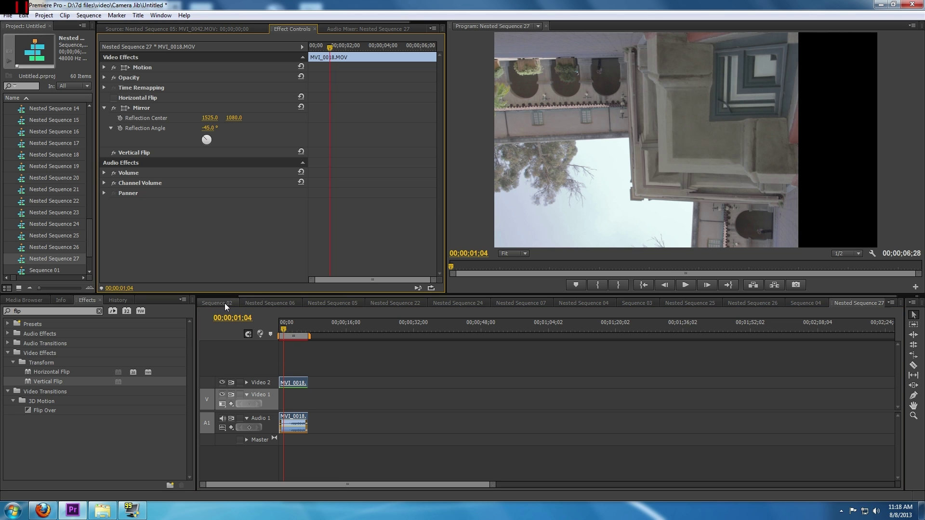
left_click(224, 303)
Move Vertical Flip above Mirror in Nested Sequence 27's effect stack
left_click(462, 329)
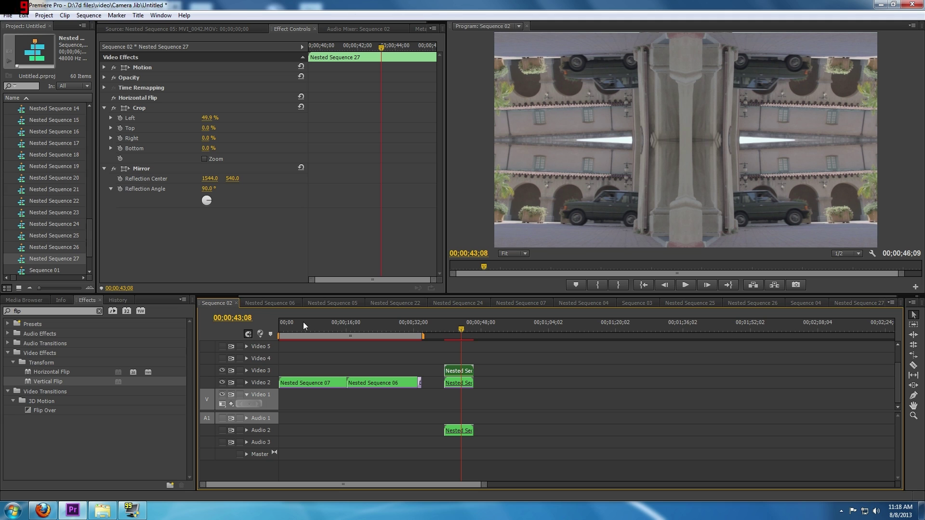
double_click(460, 371)
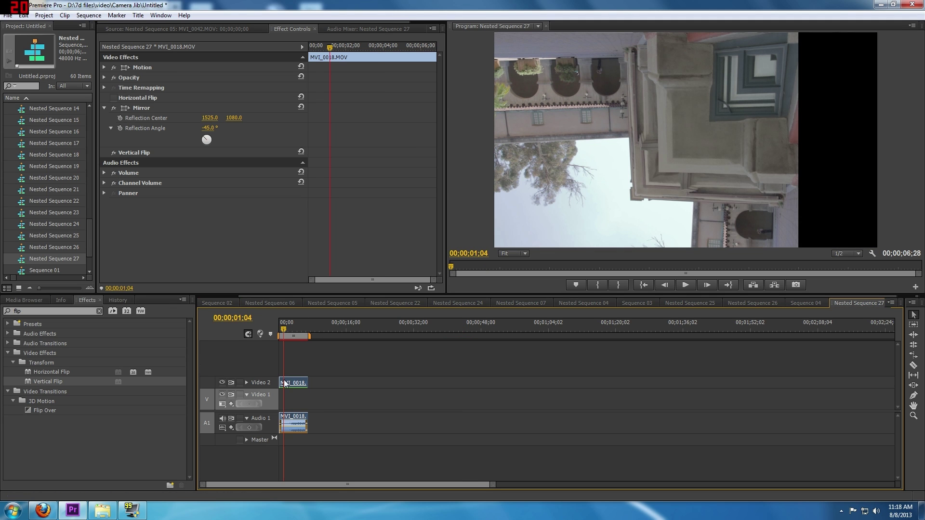
left_click(133, 153)
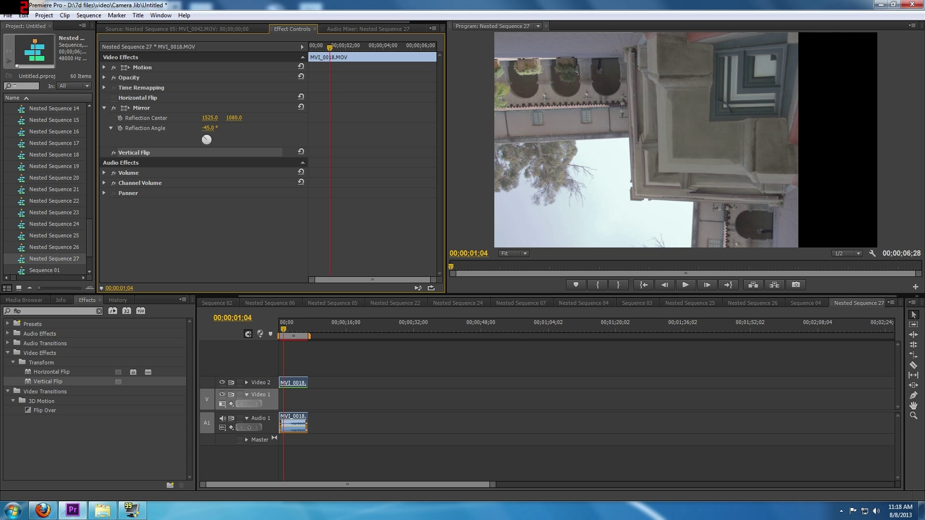
left_click_drag(133, 153, 133, 103)
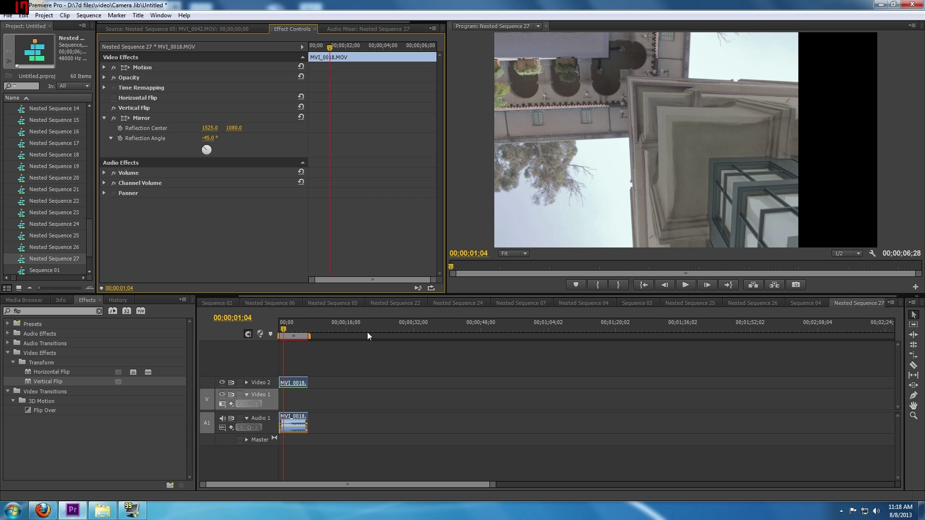
Play Sequence 02 to review the kaleidoscope, stopping at 43 seconds
left_click(232, 302)
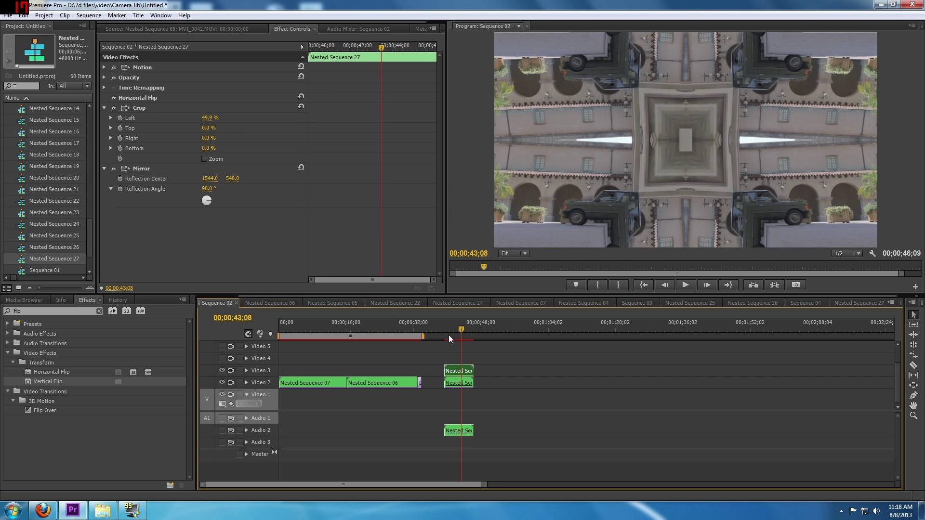
key("space")
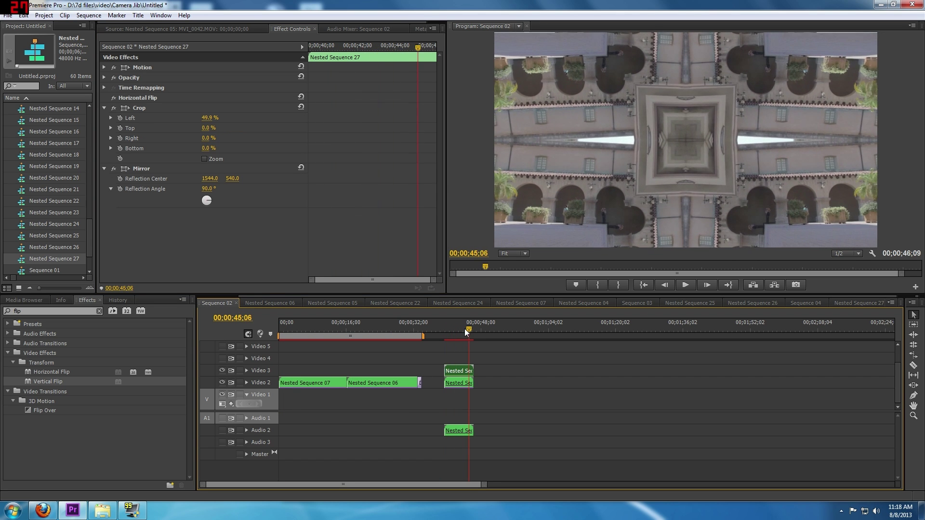
left_click(687, 284)
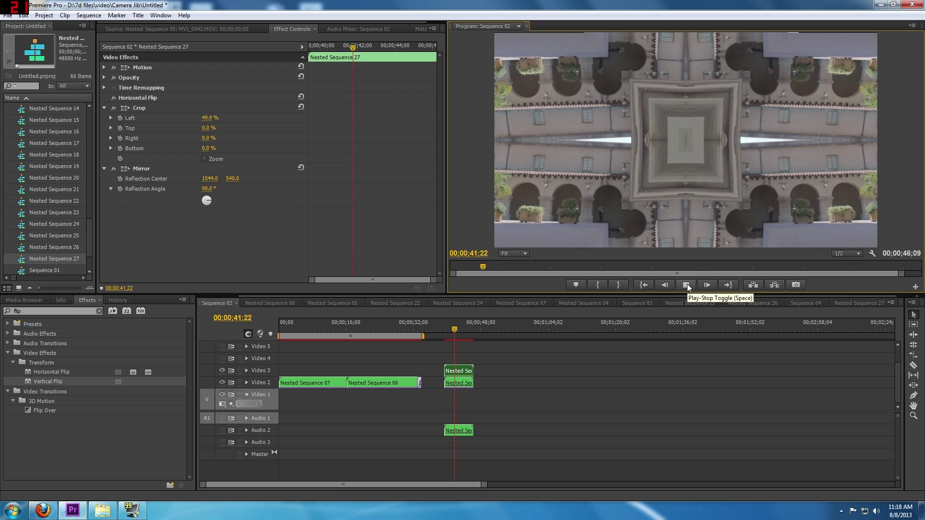
left_click(687, 284)
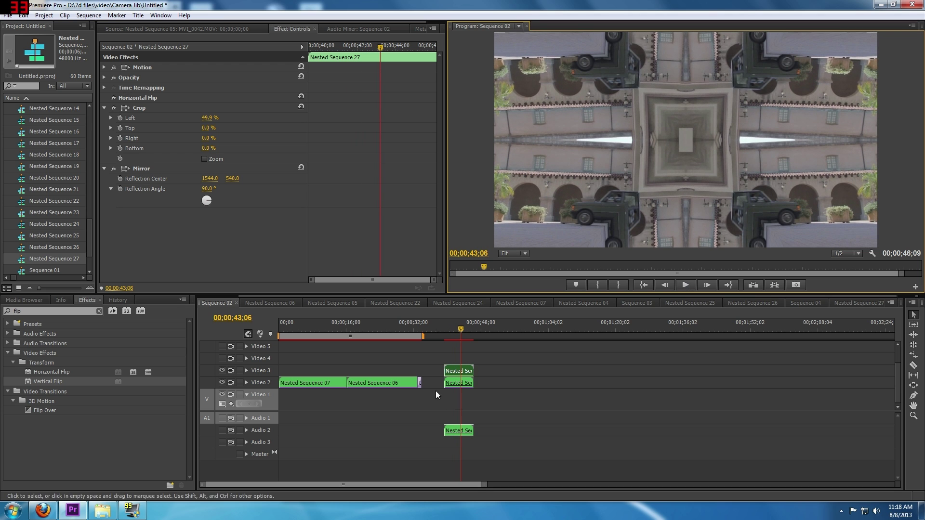
Re-enable Horizontal Flip on the Nested Sequence 27 clip and return to Sequence 02
double_click(456, 371)
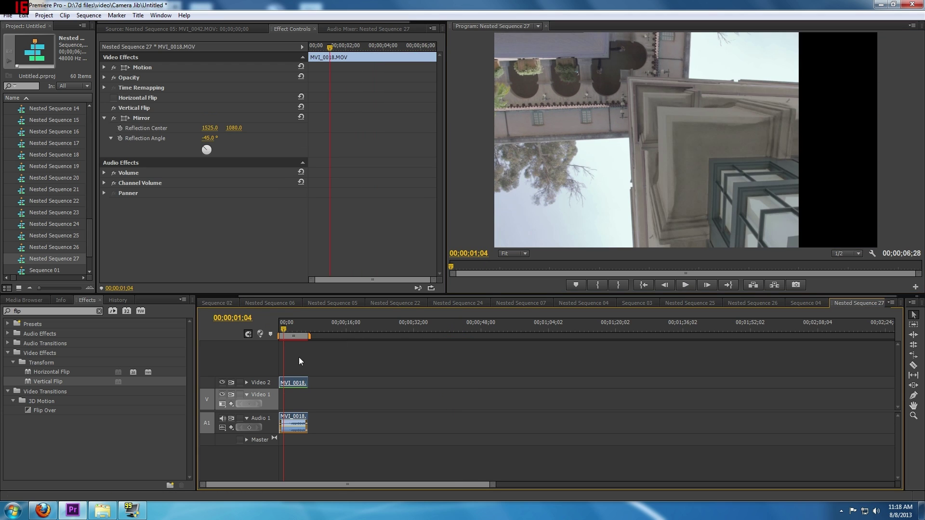
left_click(114, 98)
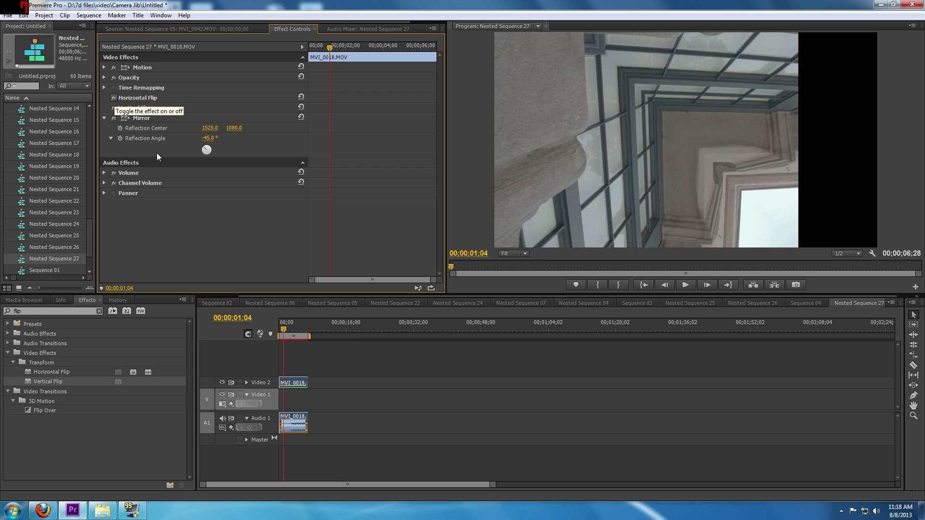
left_click(215, 302)
Play the kaleidoscope from about 39 seconds, then marquee-select the stacked clips at 40;09
mouse_move(458, 330)
left_mouse_down()
mouse_move(448, 331)
mouse_move(469, 330)
mouse_move(443, 330)
left_mouse_up()
key("space")
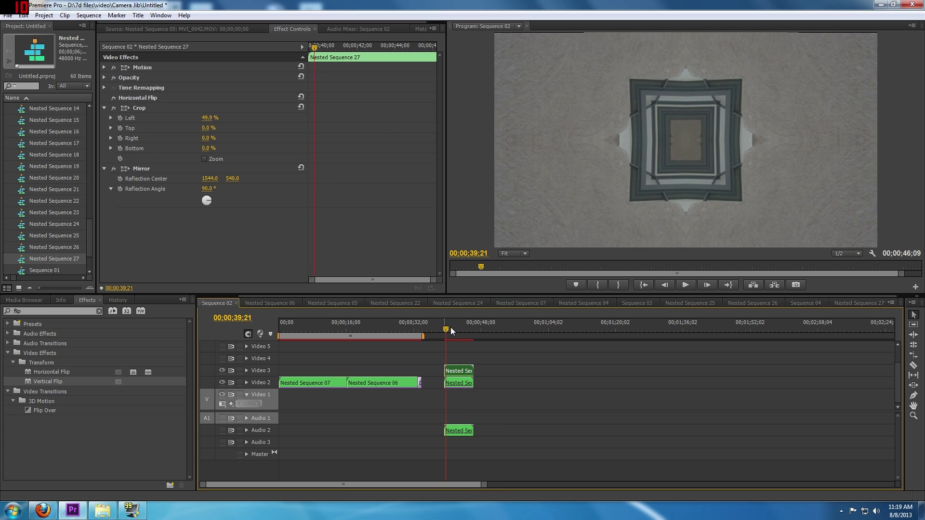
left_click(686, 285)
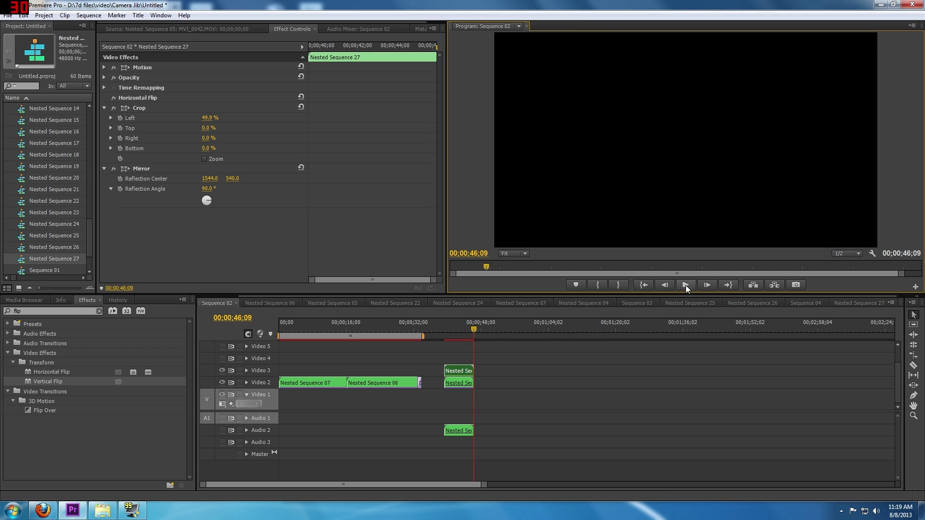
left_click(449, 329)
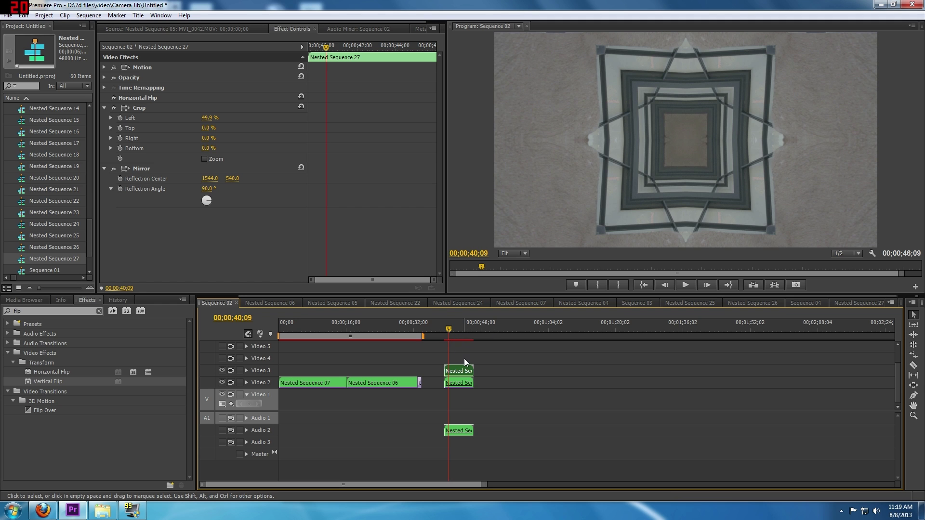
left_click_drag(464, 359, 461, 383)
Nest the selected clips into Nested Sequence 28 and play it back to 43;11
right_click(461, 372)
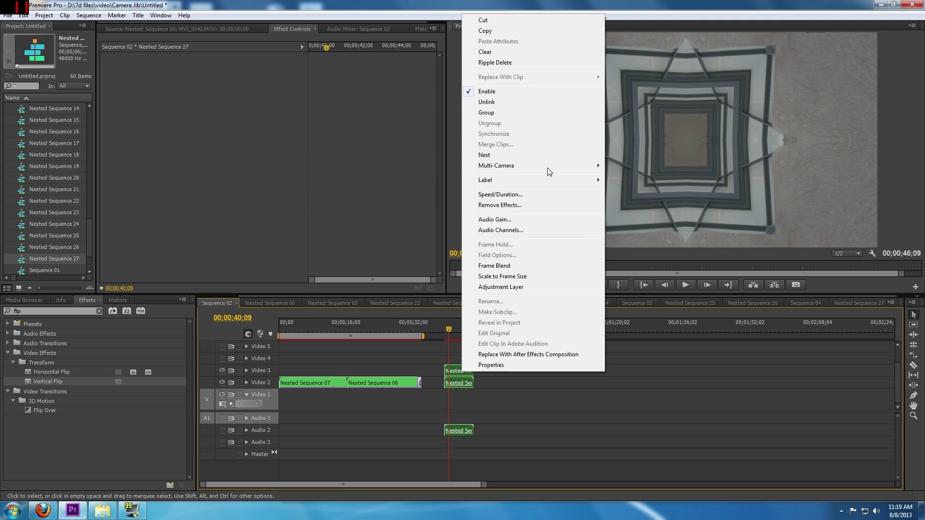
left_click(502, 153)
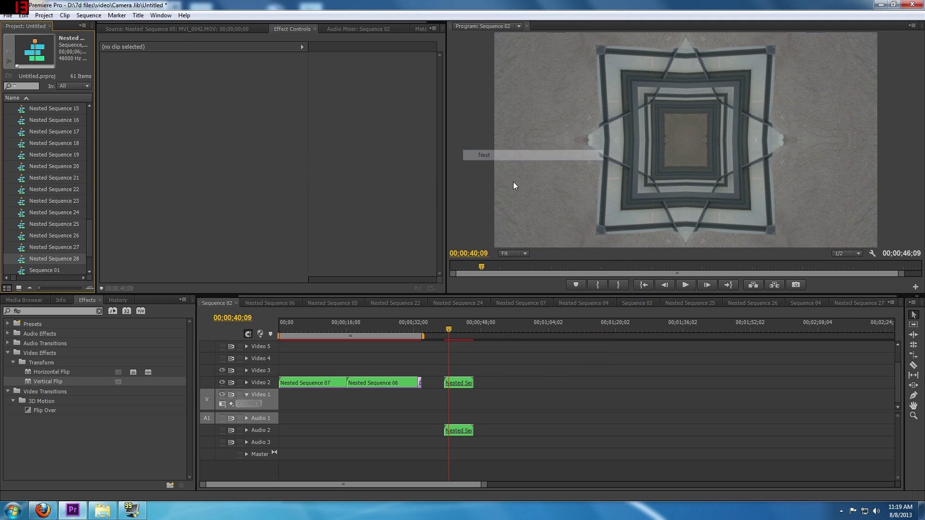
left_click(458, 382)
key("space")
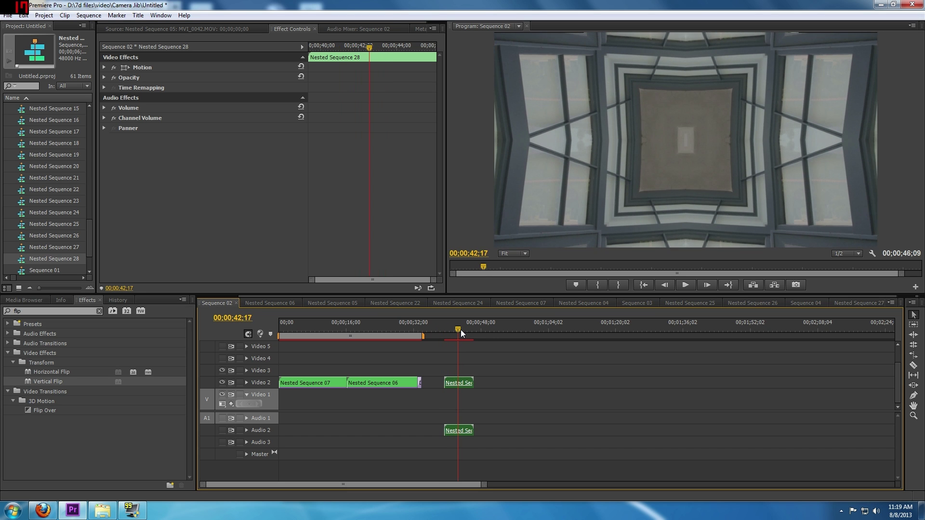
left_click_drag(461, 331, 461, 331)
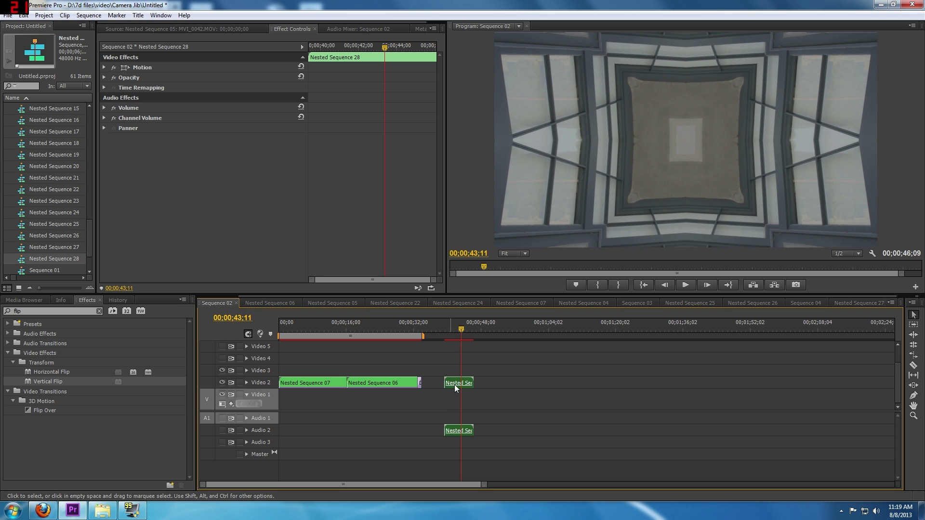
left_click(476, 400)
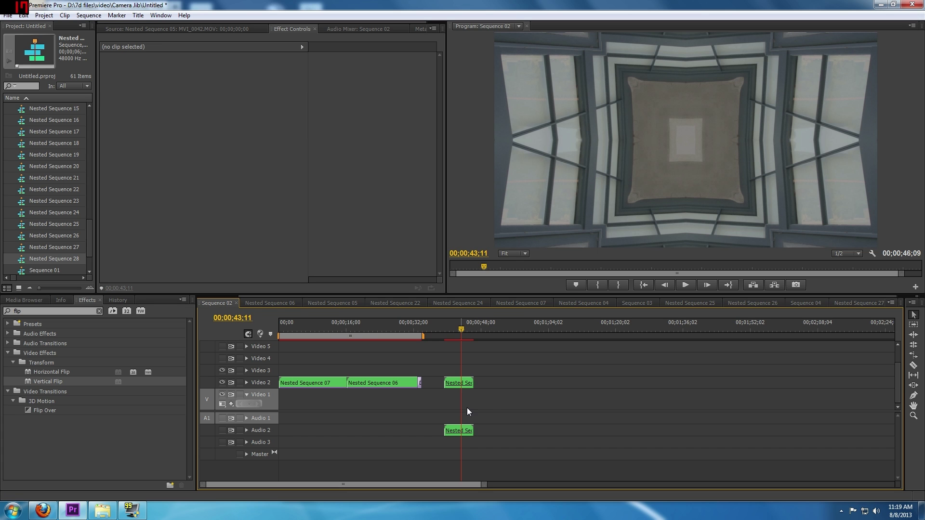
mouse_move(461, 330)
left_mouse_down()
mouse_move(451, 334)
mouse_move(473, 332)
mouse_move(448, 332)
mouse_move(470, 332)
left_mouse_up()
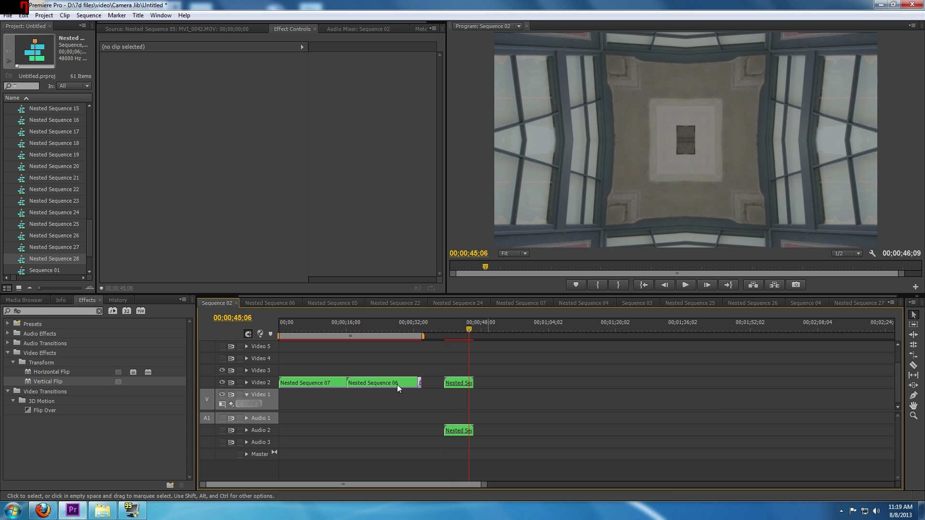